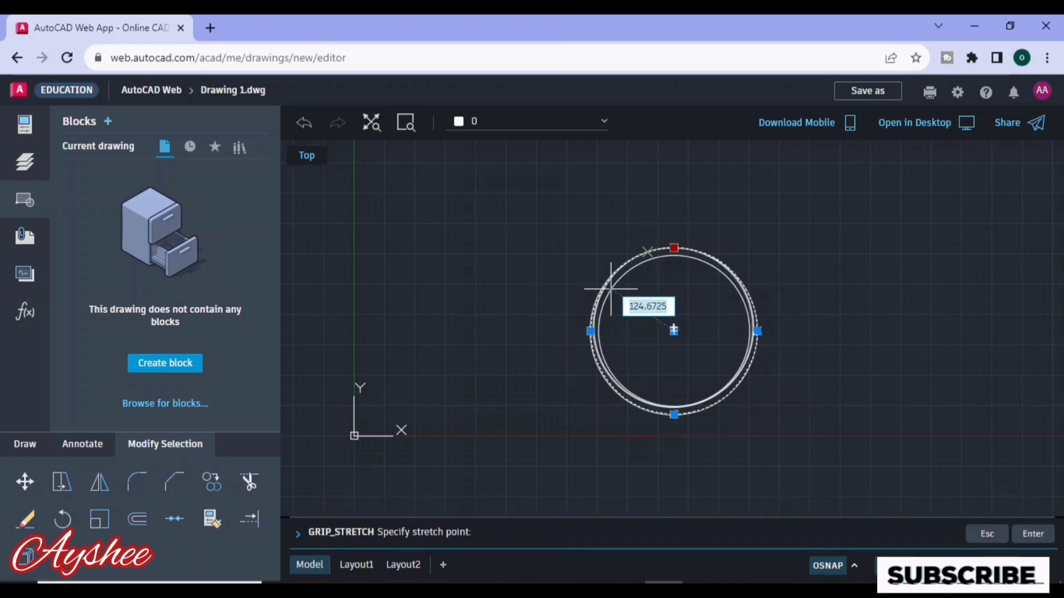
Step: Set the selected circle's color to dark grey and increase its lineweight
{"action": "key", "text": "Escape"}
{"action": "left_click", "coordinate": [25, 124]}
{"action": "left_click", "coordinate": [203, 174]}
{"action": "scroll", "coordinate": [203, 398], "scroll_direction": "down", "scroll_amount": 1}
{"action": "left_click", "coordinate": [203, 397]}
{"action": "left_click", "coordinate": [203, 256]}
{"action": "scroll", "coordinate": [203, 388], "scroll_direction": "down", "scroll_amount": 5}
{"action": "left_click", "coordinate": [183, 508]}
{"action": "left_click", "coordinate": [649, 403]}
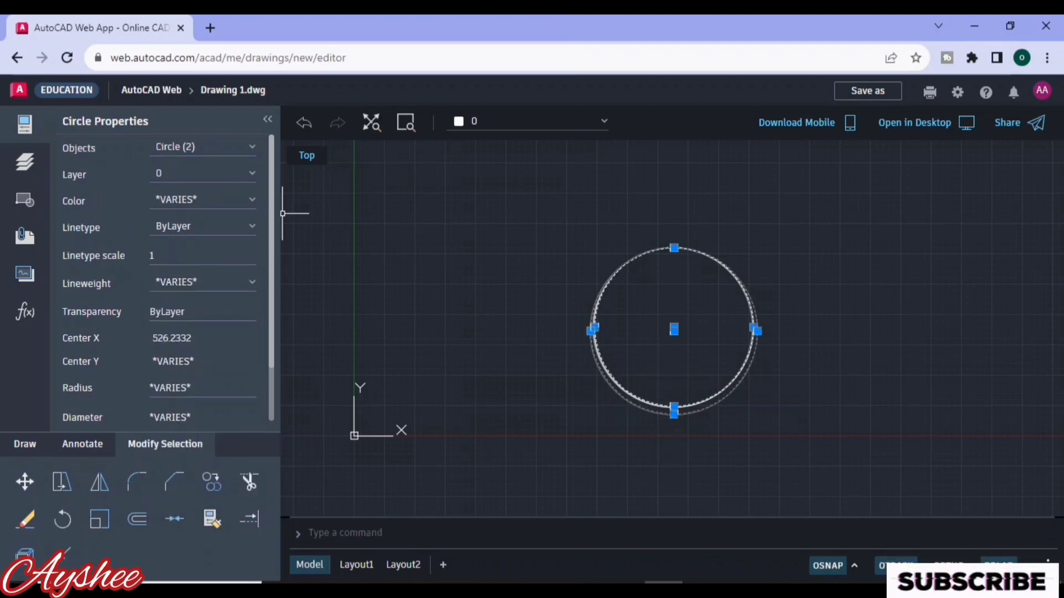
Step: Draw a larger circle of about 169.55 radius, centered near the lower edge of the existing circles
{"action": "left_click", "coordinate": [767, 271]}
{"action": "key", "text": "Return"}
{"action": "left_click", "coordinate": [685, 412]}
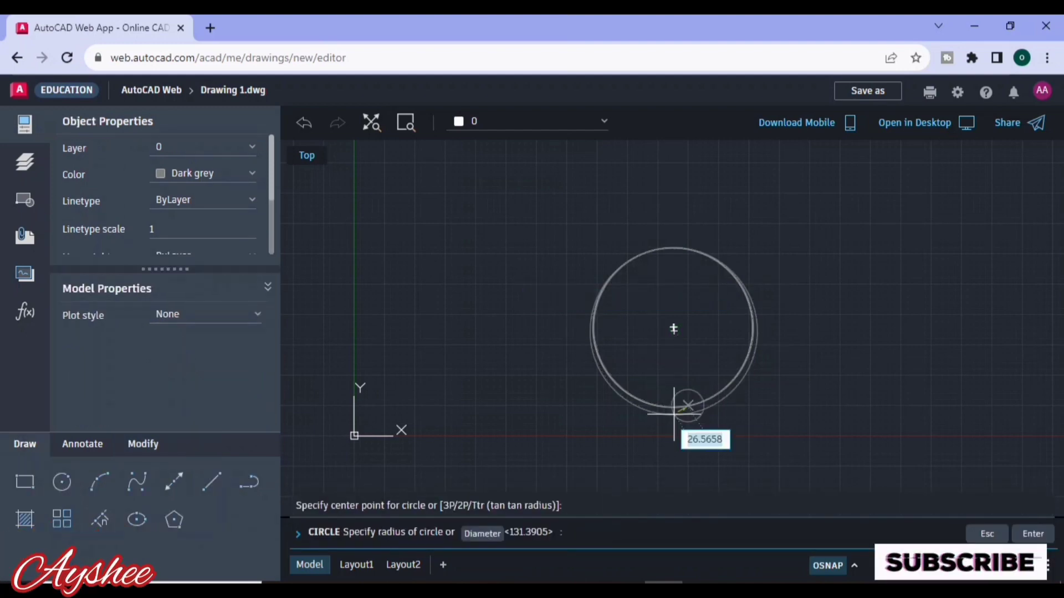
{"action": "left_click", "coordinate": [787, 383]}
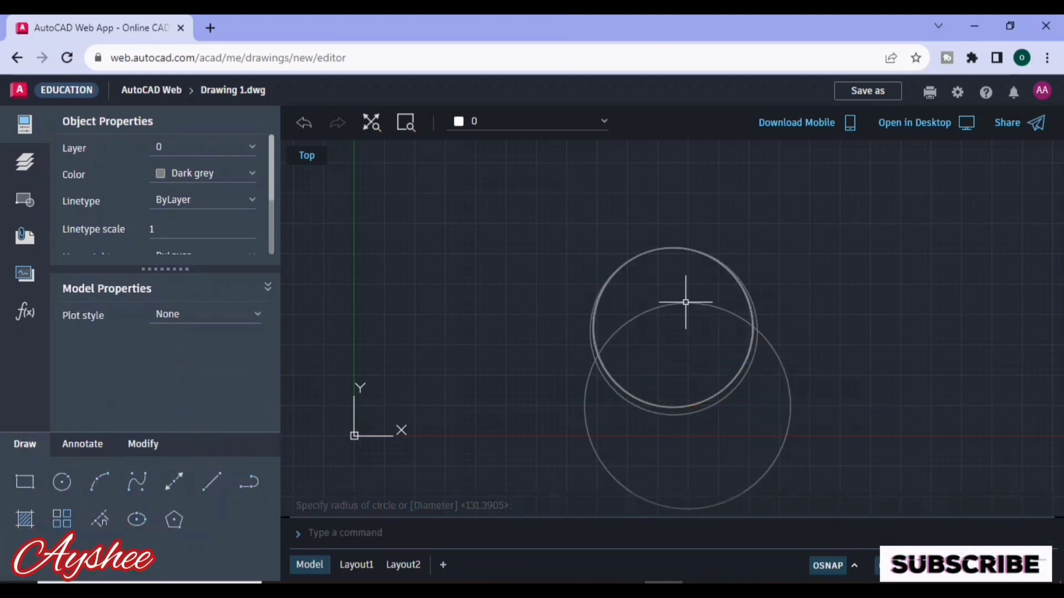
Step: Move the large circle onto the center of the existing circles and set its lineweight to 2.11 mm
{"action": "left_click", "coordinate": [684, 302]}
{"action": "left_click", "coordinate": [688, 405]}
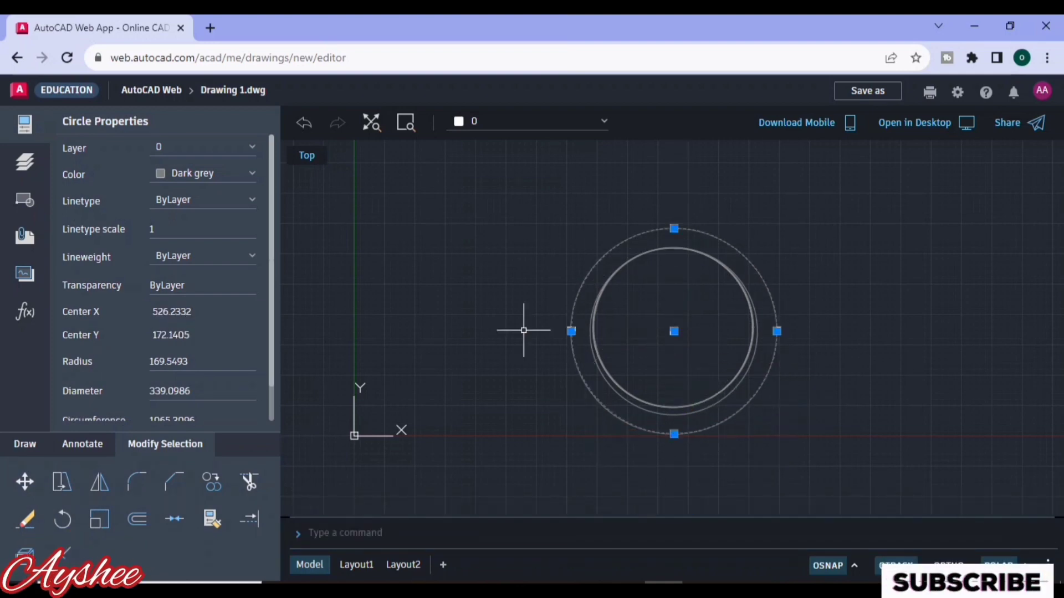
{"action": "left_click", "coordinate": [206, 257]}
{"action": "scroll", "coordinate": [190, 405], "scroll_direction": "down", "scroll_amount": 7}
{"action": "left_click", "coordinate": [191, 503]}
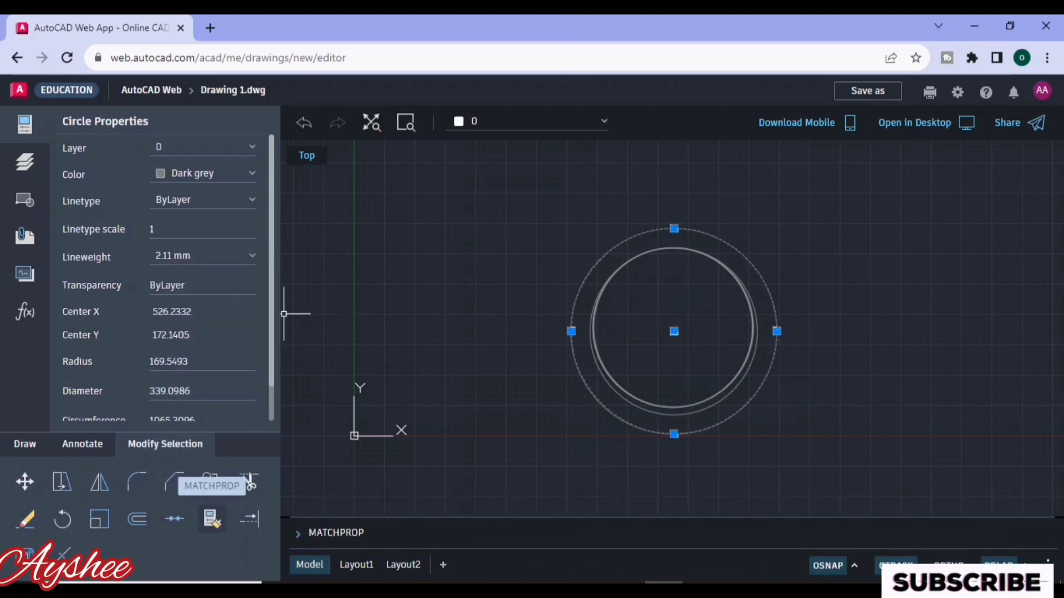
Step: Paste a copy of the large circle slightly offset from the original to form a double outer ring
{"action": "left_click", "coordinate": [674, 331]}
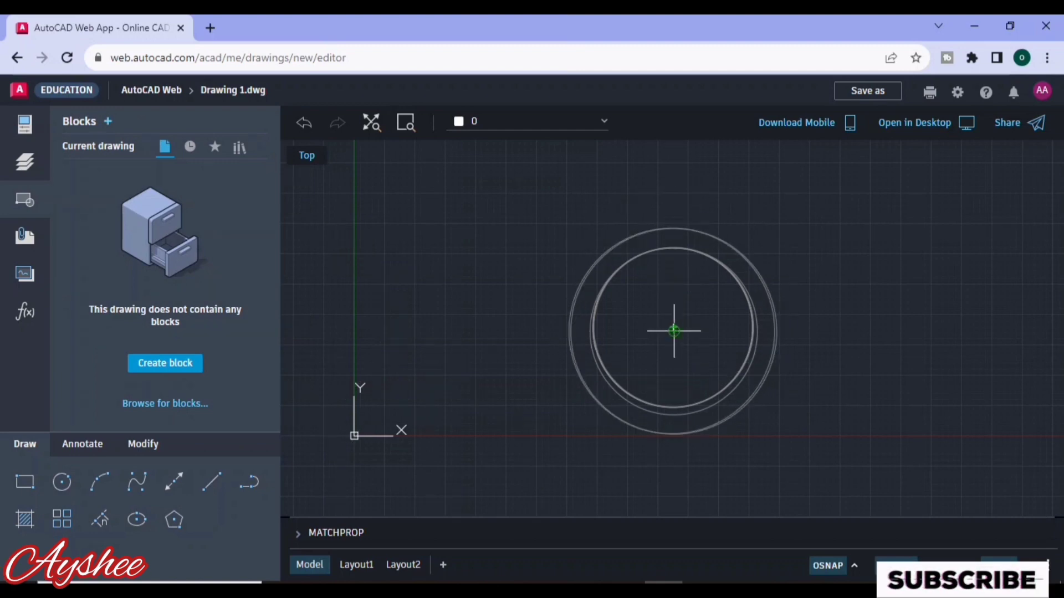
{"action": "scroll", "coordinate": [682, 336], "scroll_direction": "down", "scroll_amount": 2}
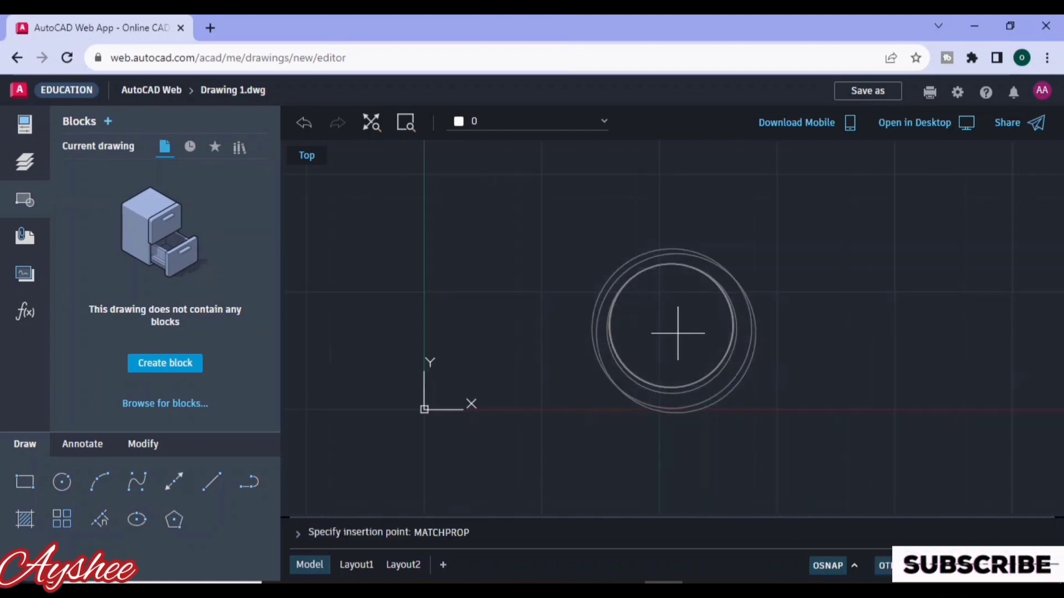
{"action": "left_click", "coordinate": [672, 328]}
{"action": "middle_click_drag", "start_coordinate": [672, 329], "coordinate": [671, 327]}
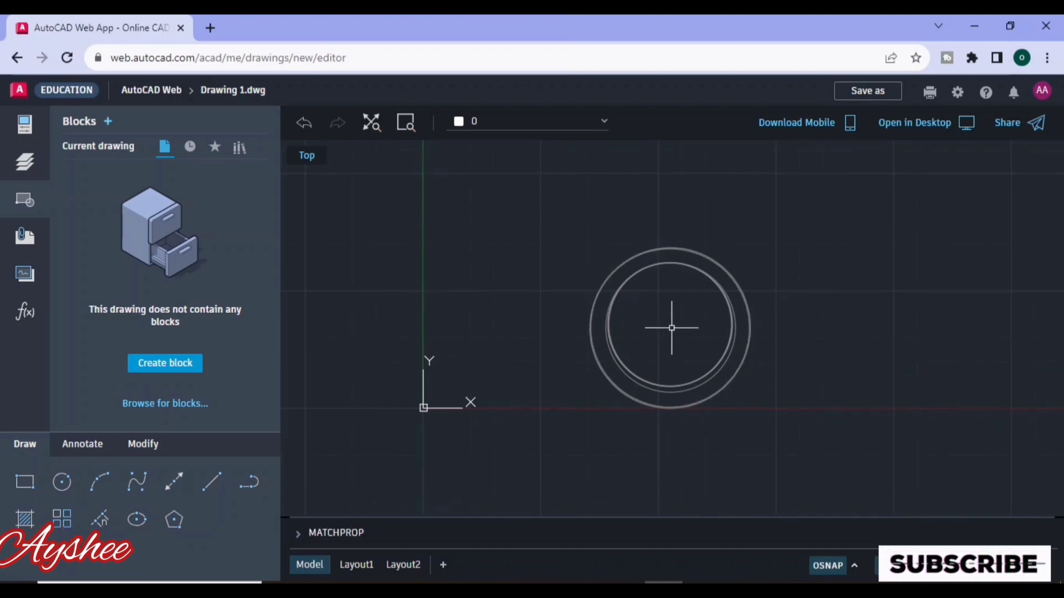
{"action": "left_click", "coordinate": [424, 406]}
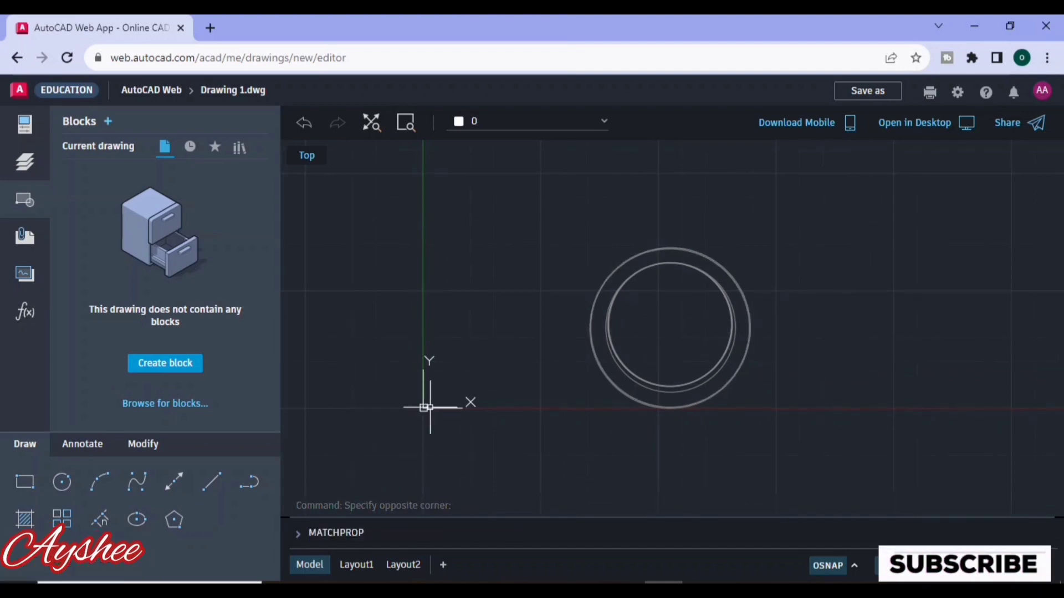
{"action": "left_click", "coordinate": [758, 235]}
{"action": "left_click", "coordinate": [610, 243]}
{"action": "left_click", "coordinate": [777, 354]}
{"action": "left_click", "coordinate": [671, 327]}
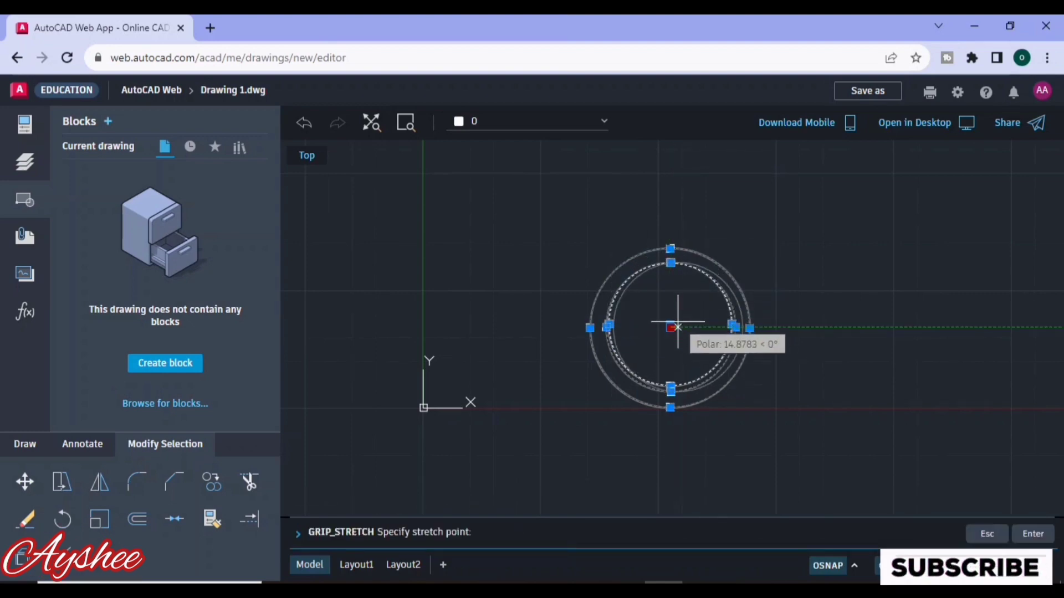
{"action": "left_click", "coordinate": [211, 520]}
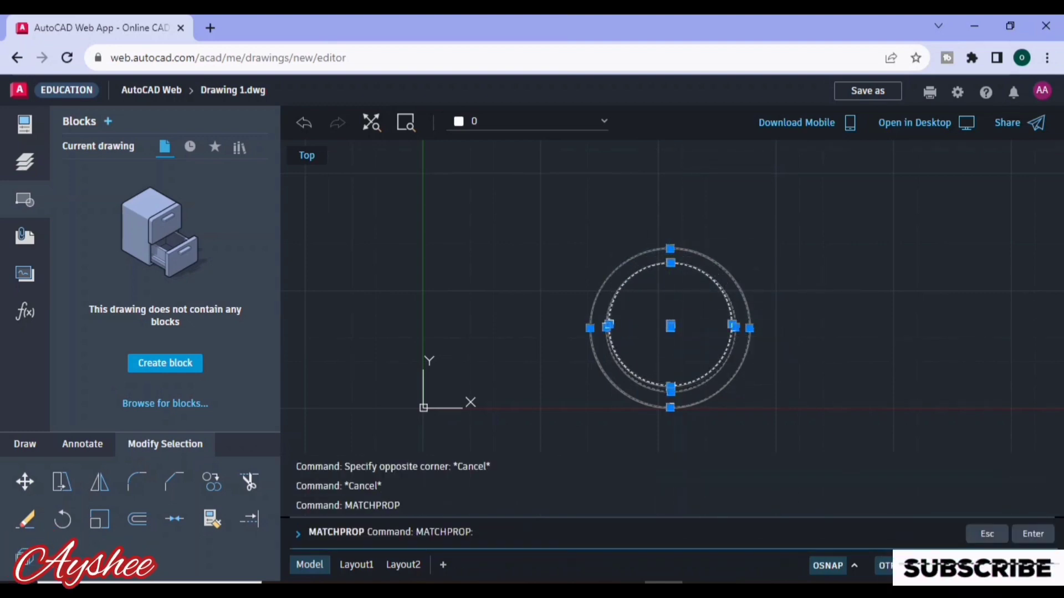
{"action": "left_click", "coordinate": [311, 156]}
{"action": "left_click", "coordinate": [341, 158]}
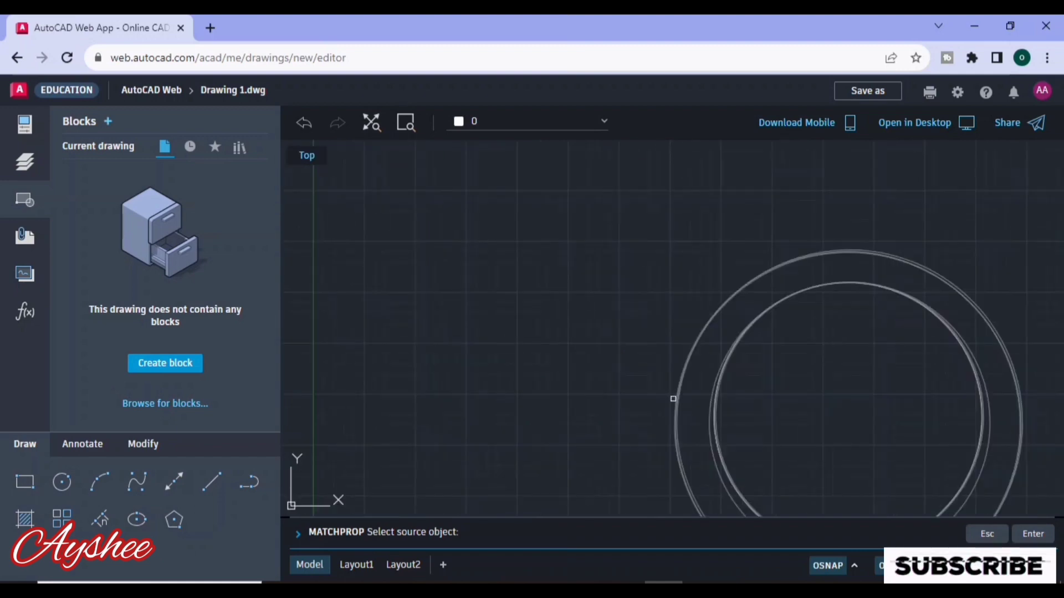
{"action": "scroll", "coordinate": [604, 281], "scroll_direction": "down", "scroll_amount": 5}
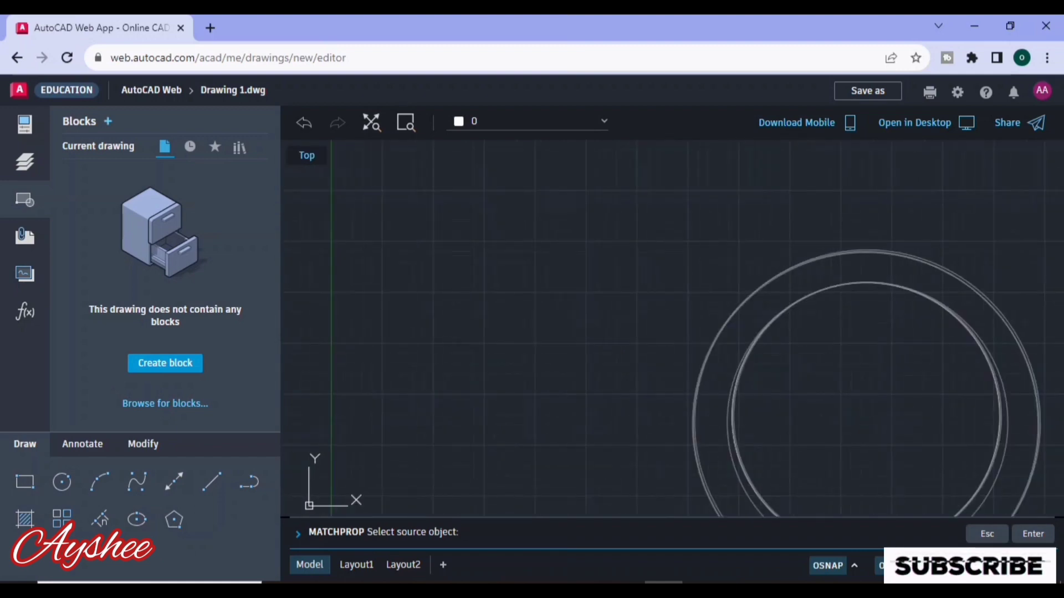
{"action": "scroll", "coordinate": [603, 281], "scroll_direction": "up", "scroll_amount": 5}
{"action": "right_click", "coordinate": [604, 283]}
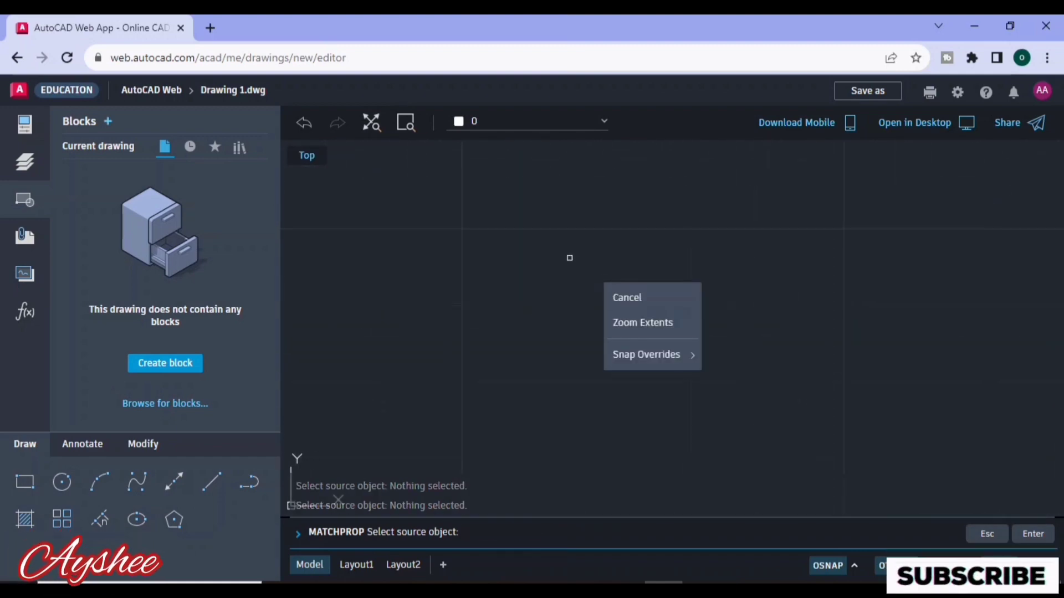
{"action": "left_click", "coordinate": [641, 323]}
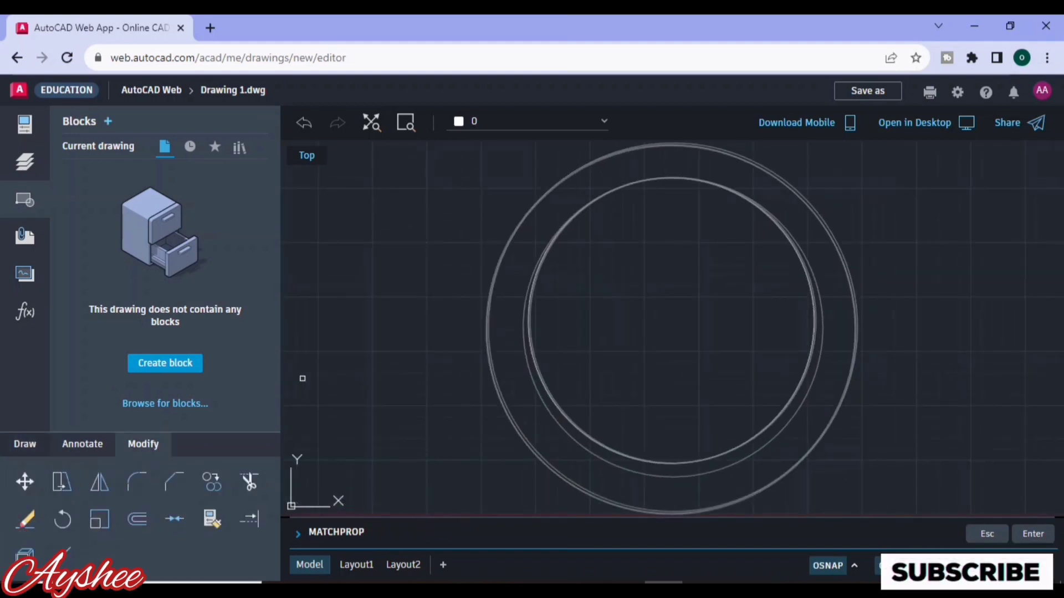
Step: Draw a rectangular revision cloud in the middle of the inner circle
{"action": "left_click", "coordinate": [25, 445]}
{"action": "left_click", "coordinate": [82, 444]}
{"action": "left_click", "coordinate": [62, 482]}
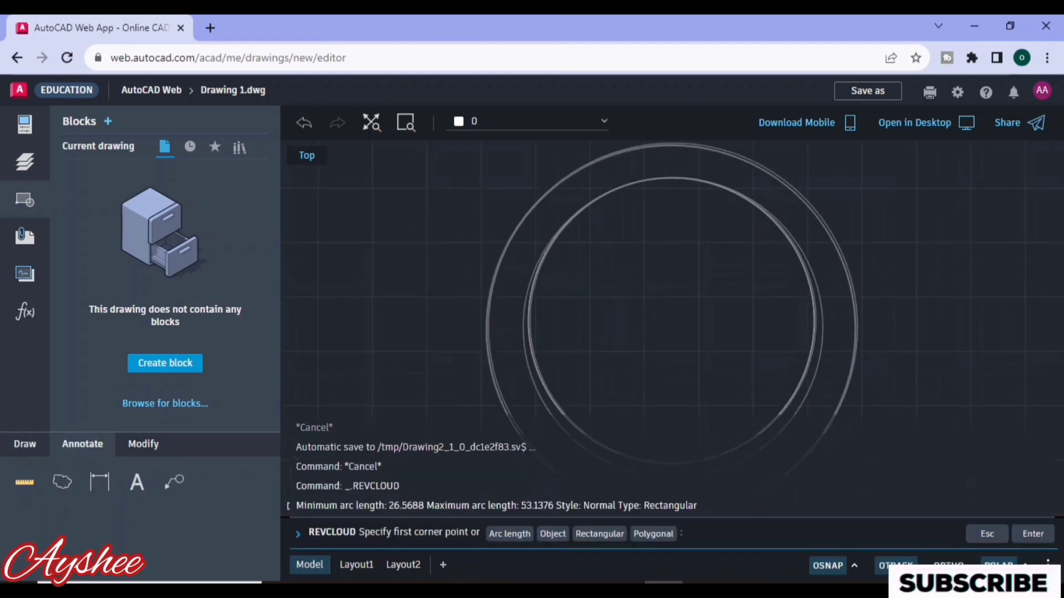
{"action": "left_click", "coordinate": [629, 284]}
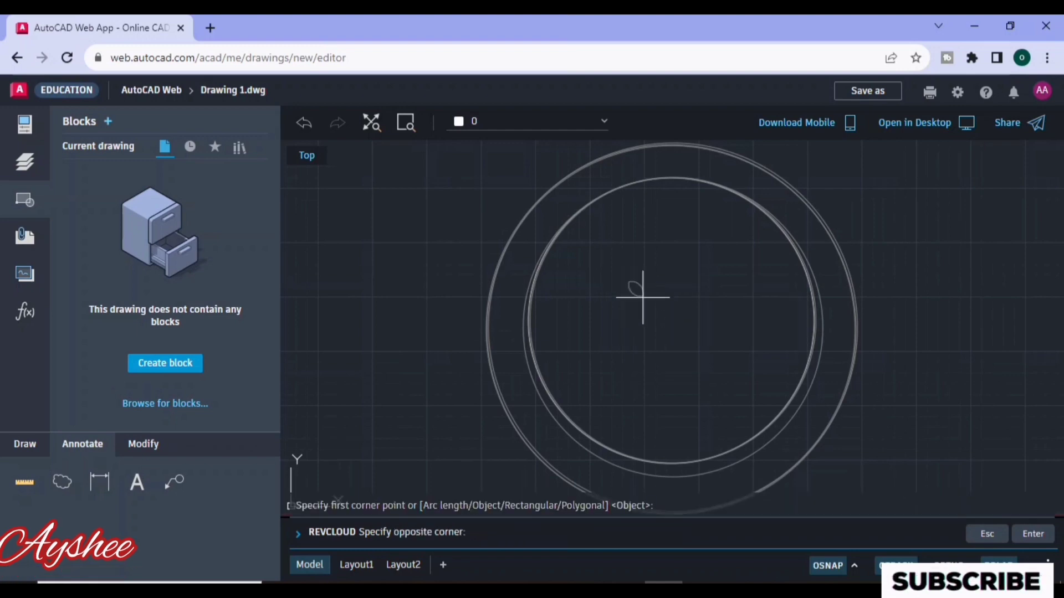
{"action": "left_click", "coordinate": [741, 397]}
Step: Stretch the revision cloud's upper-left and lower-right corners outward
{"action": "left_click", "coordinate": [629, 290]}
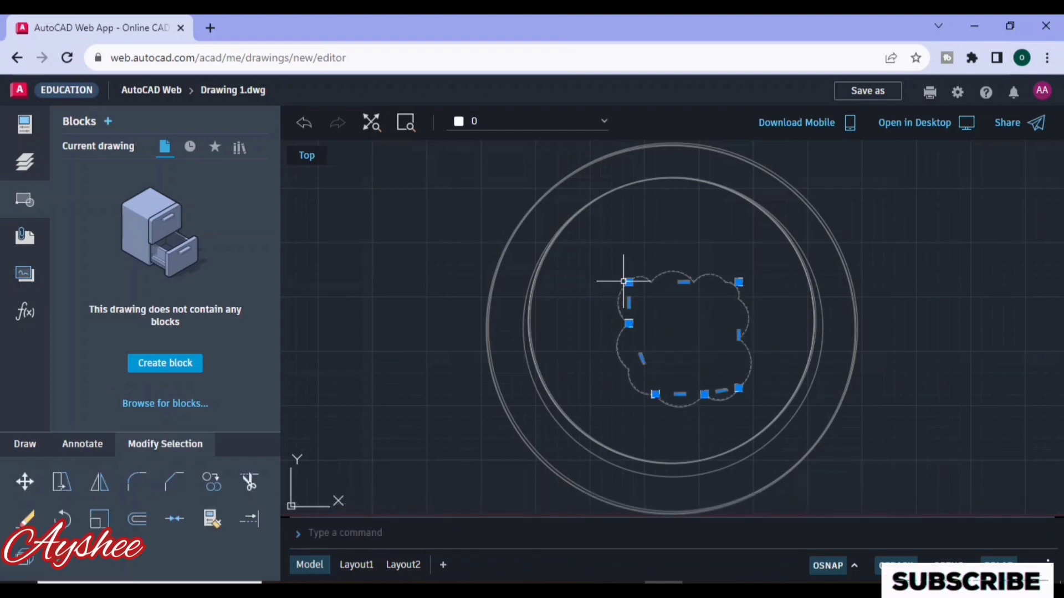
{"action": "left_click", "coordinate": [630, 286]}
{"action": "left_click", "coordinate": [596, 261]}
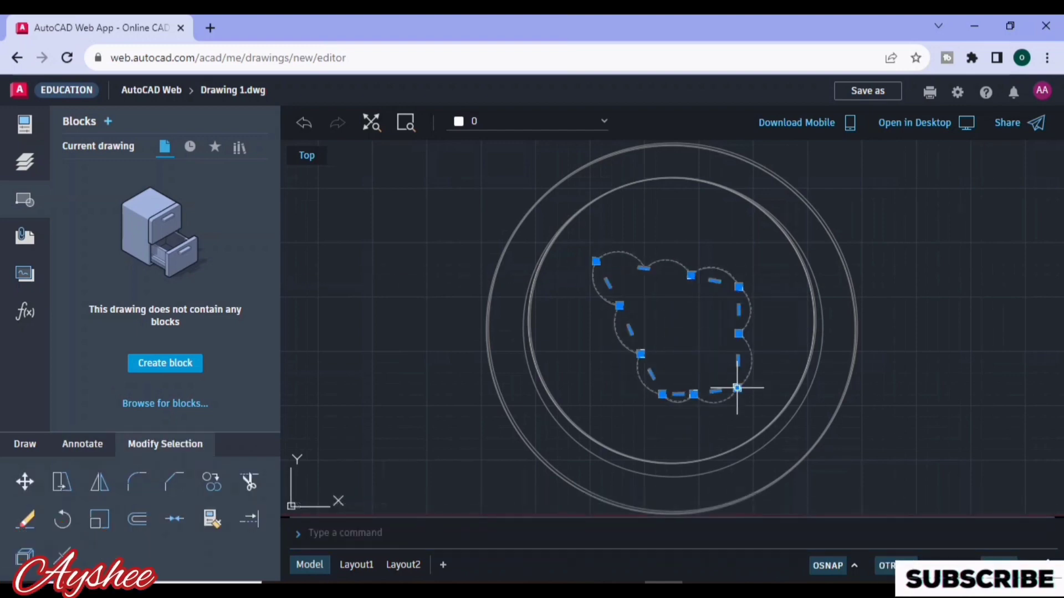
{"action": "left_click", "coordinate": [737, 388]}
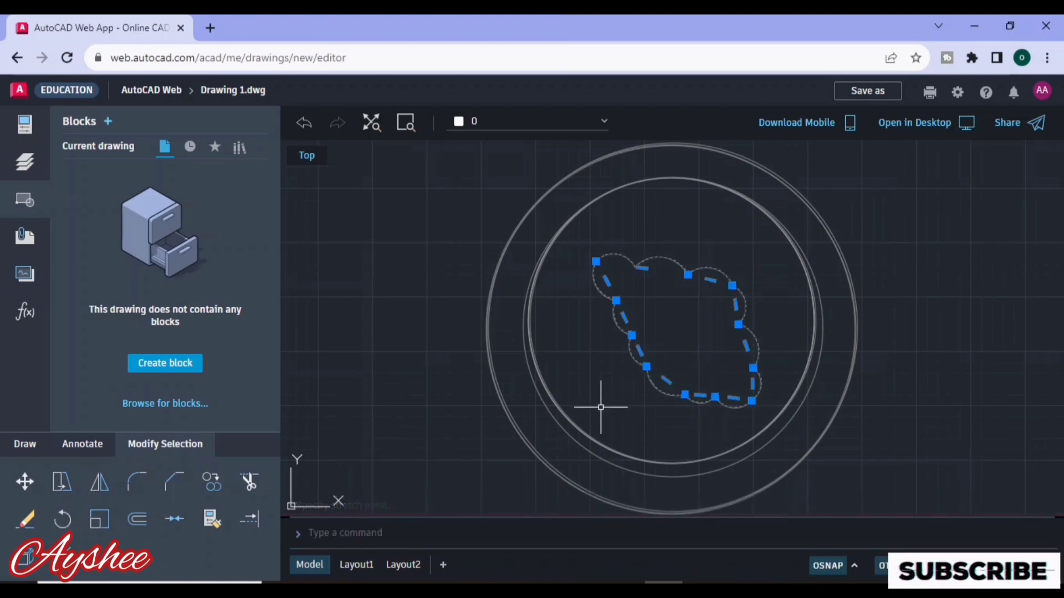
{"action": "key", "text": "Return"}
{"action": "left_click", "coordinate": [631, 335]}
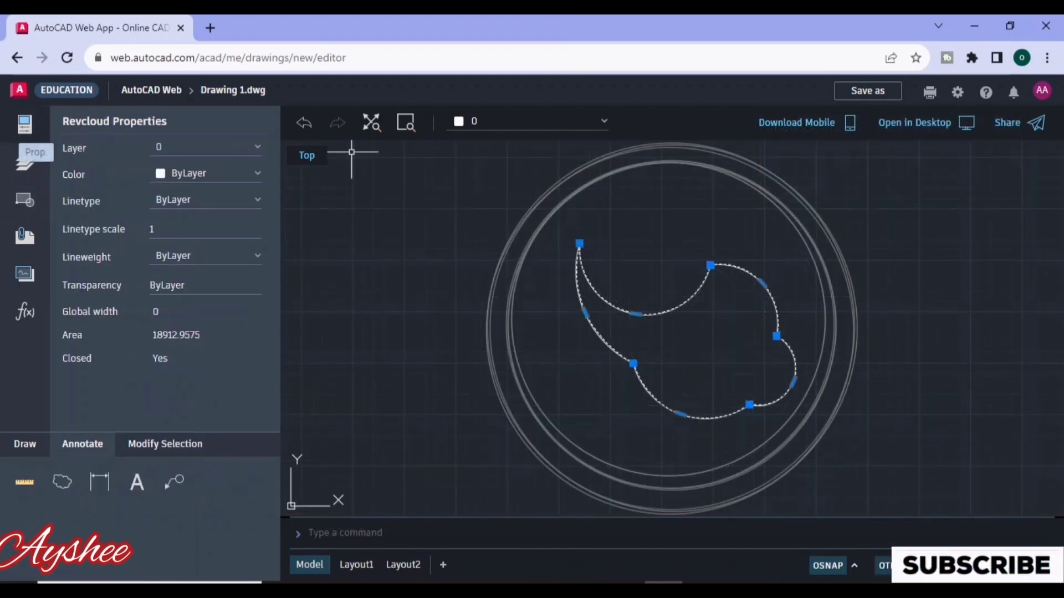
Step: Give the revision cloud a 2.11 mm lineweight in white and paste a slightly offset copy over it
{"action": "left_click", "coordinate": [205, 255]}
{"action": "left_click", "coordinate": [166, 281]}
{"action": "left_click", "coordinate": [205, 174]}
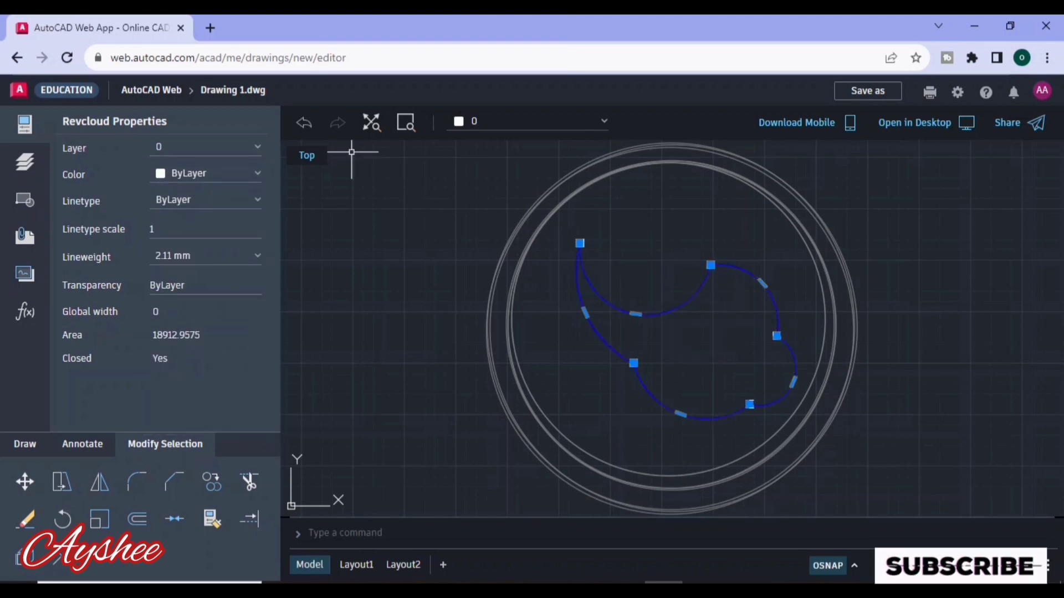
{"action": "left_click", "coordinate": [205, 174]}
{"action": "left_click", "coordinate": [191, 397]}
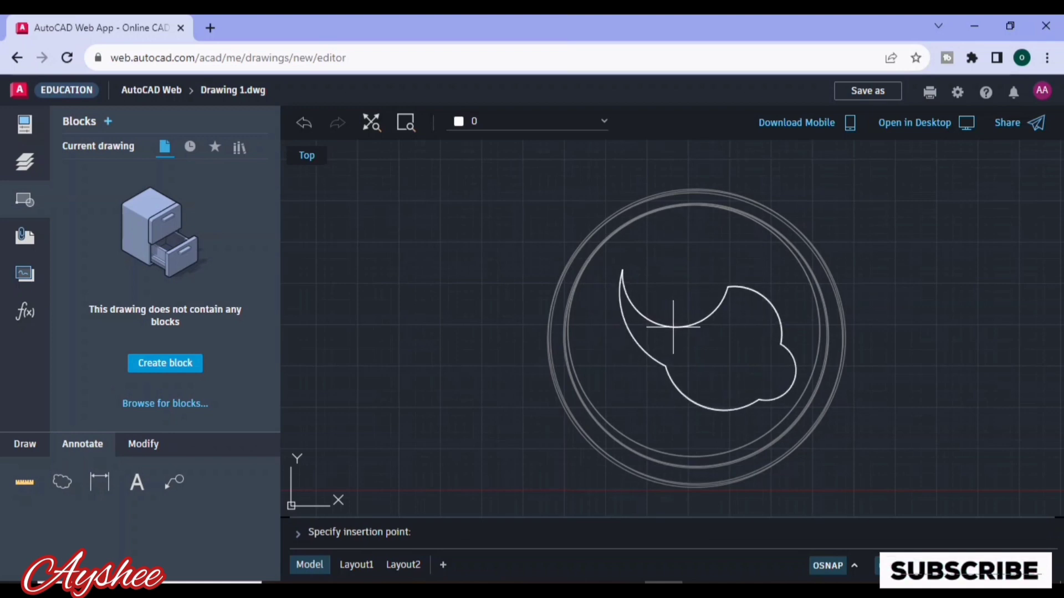
{"action": "left_click", "coordinate": [671, 328]}
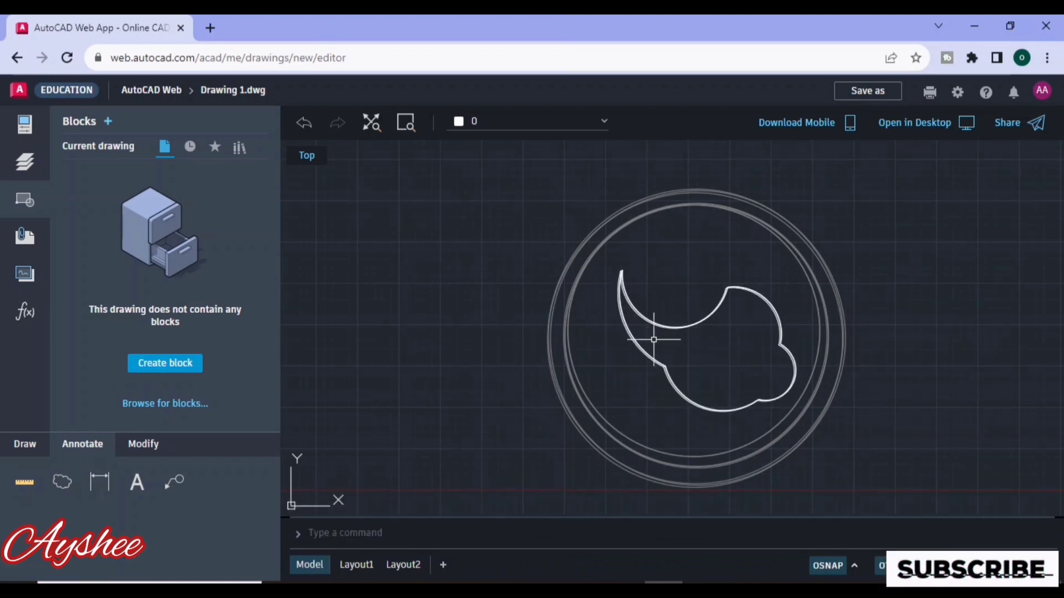
Step: Draw a small circle inside the cloud shape
{"action": "left_click", "coordinate": [24, 445]}
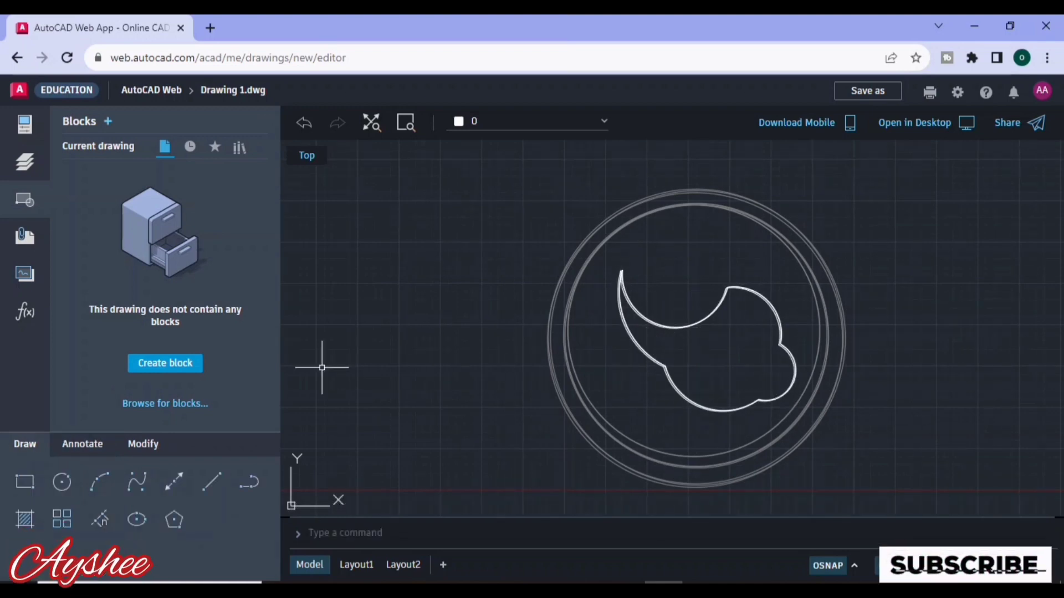
{"action": "left_click", "coordinate": [697, 361]}
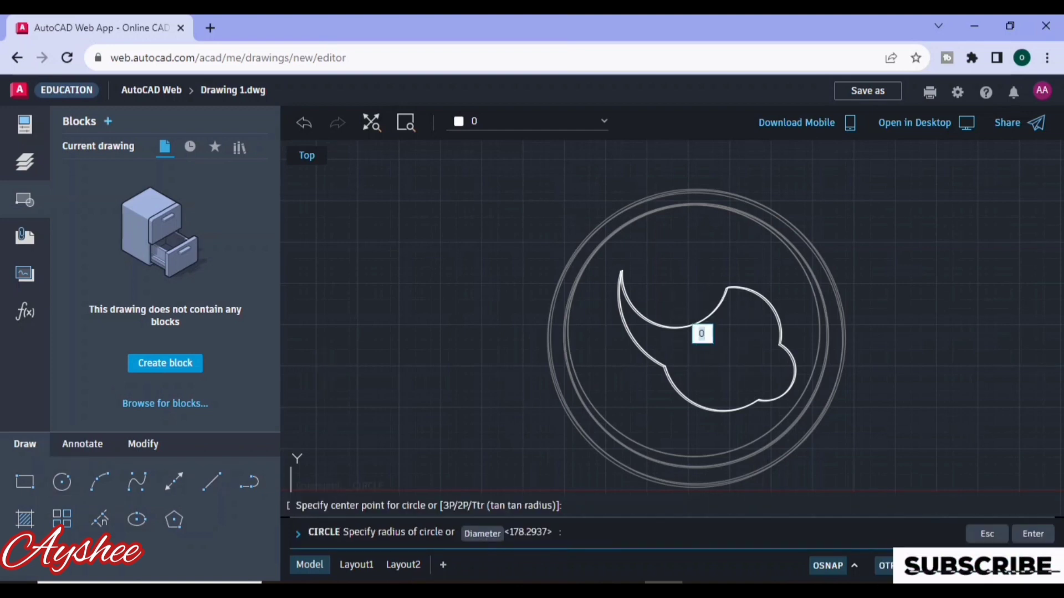
{"action": "key", "text": "Escape"}
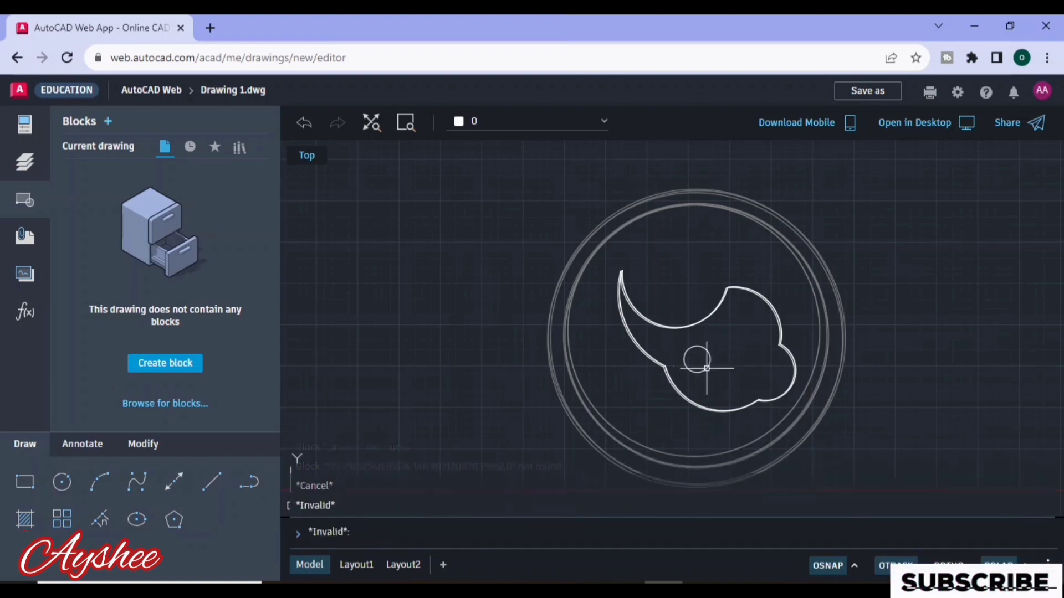
Step: Copy the small circle and paste the duplicate to its right inside the cloud shape
{"action": "left_click", "coordinate": [711, 357]}
{"action": "key", "text": "ctrl+c"}
{"action": "key", "text": "ctrl+v"}
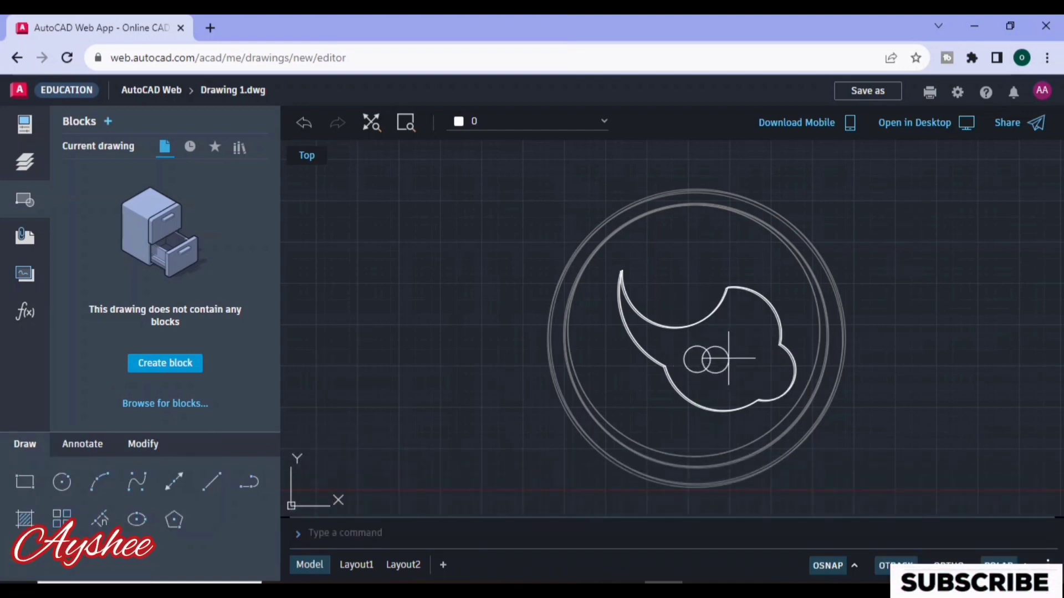
{"action": "scroll", "coordinate": [774, 362], "scroll_direction": "up", "scroll_amount": 3}
{"action": "middle_click_drag", "start_coordinate": [775, 362], "coordinate": [705, 336]}
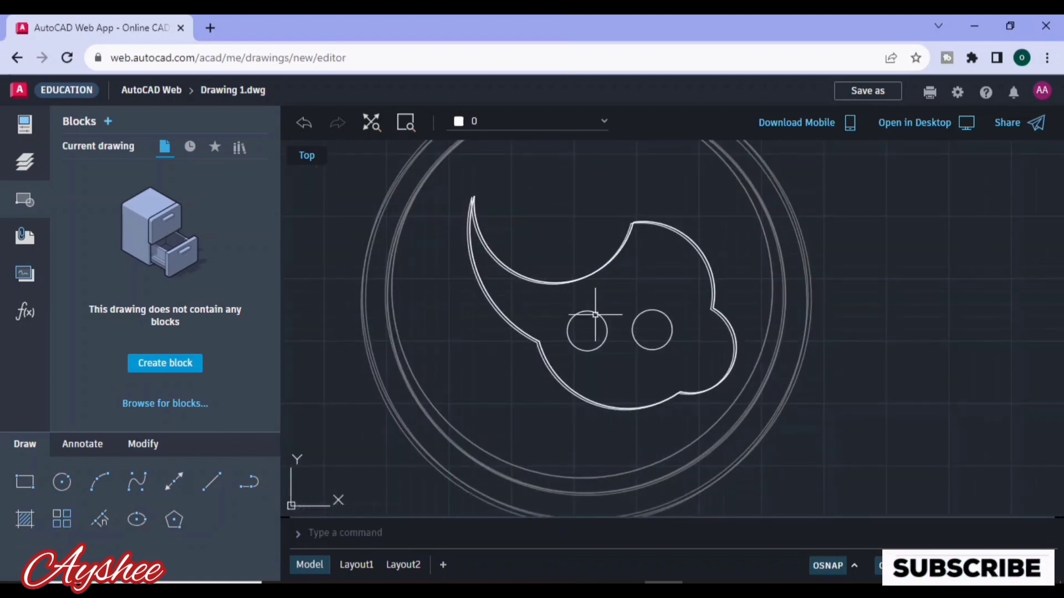
Step: Move the left small circle to the right so that it overlaps the second circle
{"action": "left_click", "coordinate": [597, 315]}
{"action": "left_click", "coordinate": [587, 331]}
{"action": "left_click", "coordinate": [624, 330]}
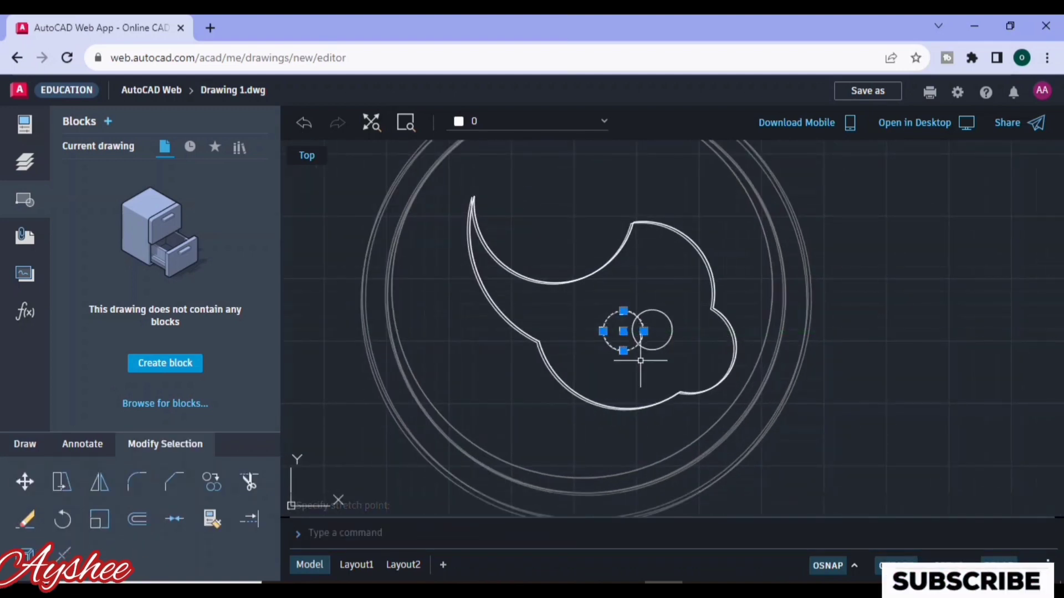
Step: Paste a third small circle centered below the two overlapping circles
{"action": "key", "text": "ctrl+c"}
{"action": "key", "text": "ctrl+v"}
{"action": "middle_click_drag", "start_coordinate": [641, 344], "coordinate": [671, 329]}
{"action": "left_click", "coordinate": [670, 331]}
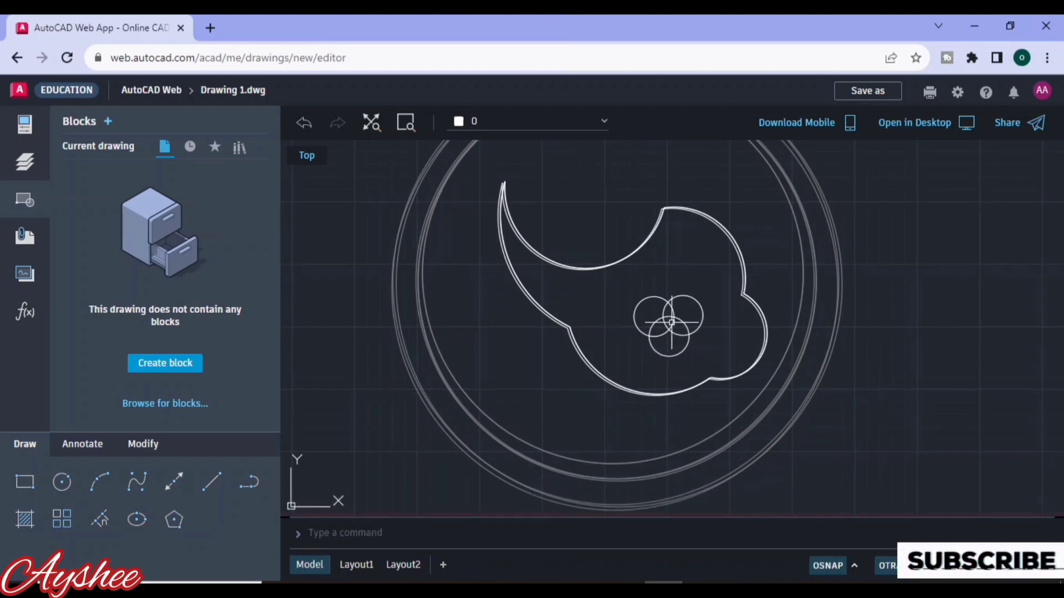
Step: Copy all three overlapping small circles and paste the group outside the rings, to the right
{"action": "left_click", "coordinate": [654, 297]}
{"action": "left_click", "coordinate": [690, 296]}
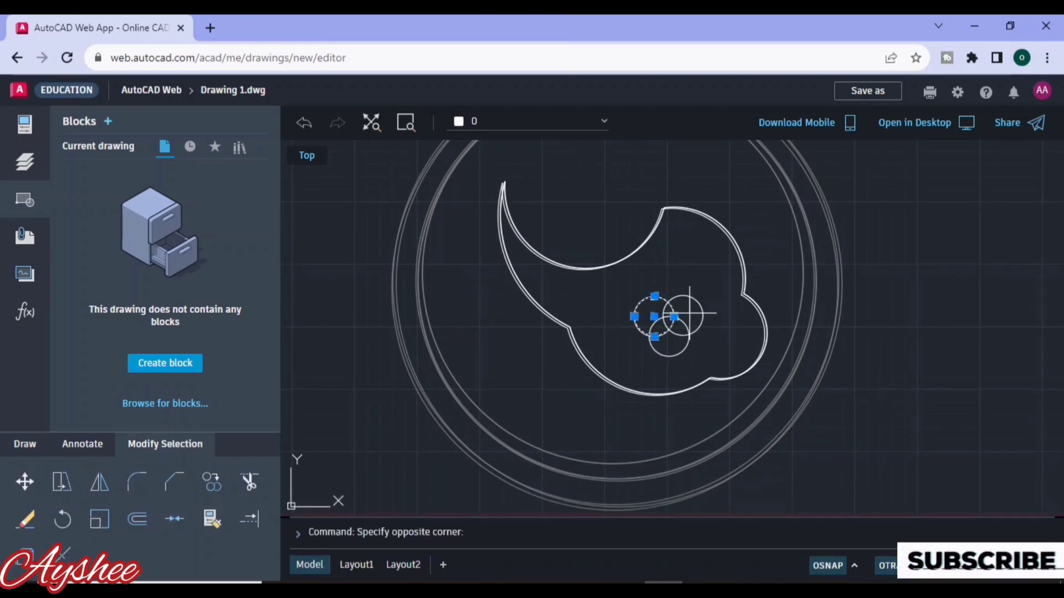
{"action": "left_click", "coordinate": [683, 335]}
{"action": "key", "text": "ctrl+c"}
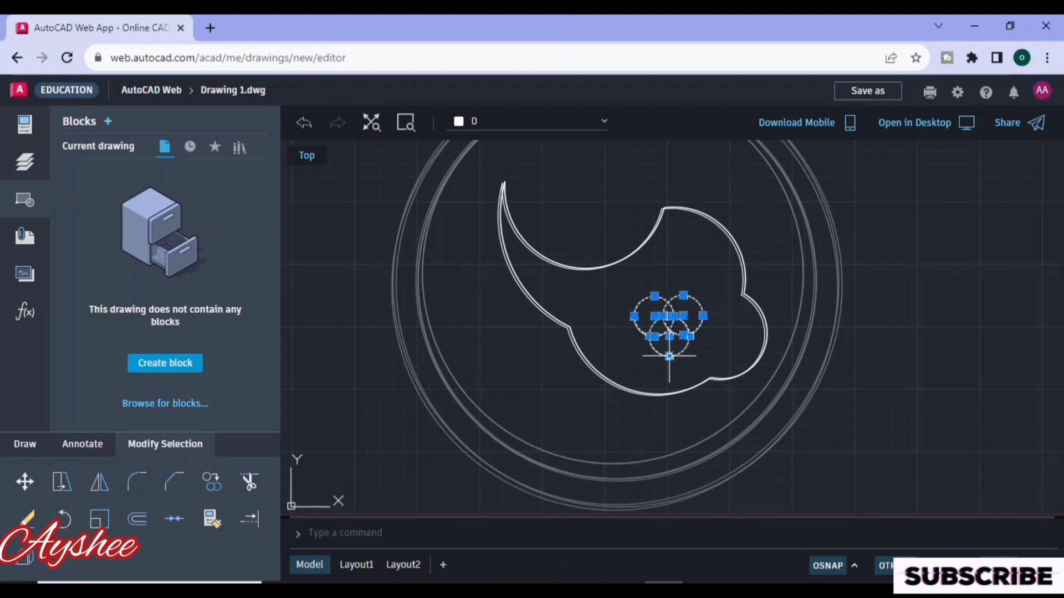
{"action": "key", "text": "Escape"}
{"action": "key", "text": "ctrl+v"}
{"action": "left_click", "coordinate": [963, 280]}
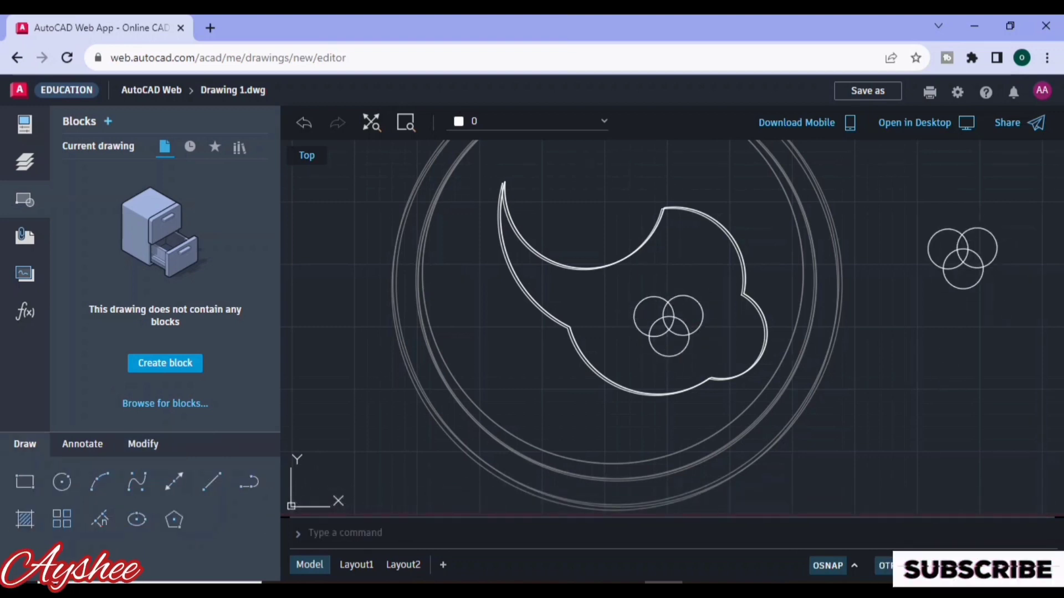
Step: Try to trim and extend the overlapping small circles inside the cloud shape
{"action": "left_click", "coordinate": [656, 353]}
{"action": "left_click", "coordinate": [249, 481]}
{"action": "left_click", "coordinate": [534, 532]}
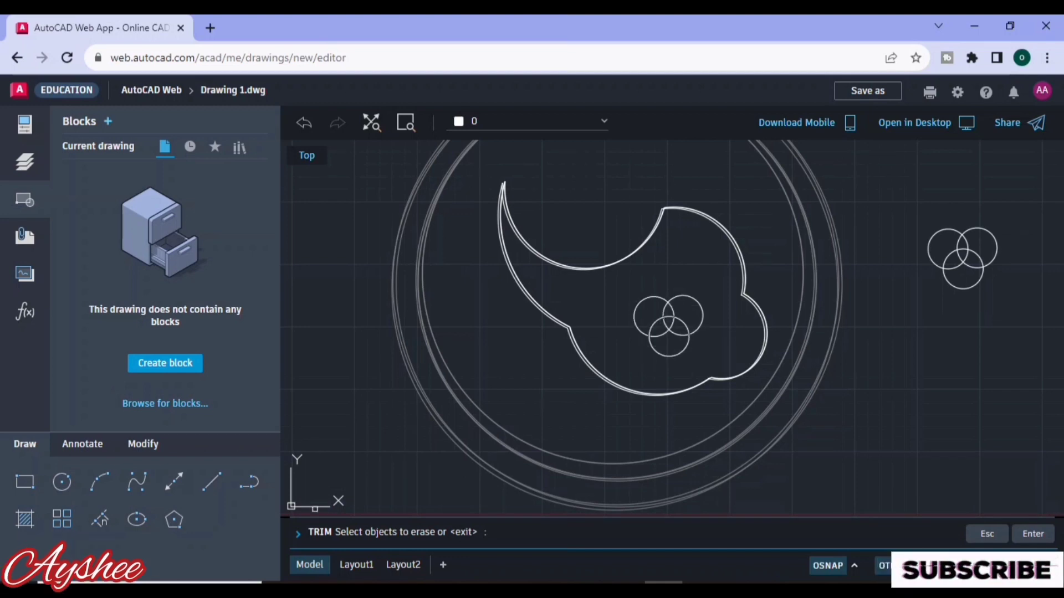
{"action": "left_click", "coordinate": [143, 444]}
{"action": "left_click", "coordinate": [250, 482]}
{"action": "left_click", "coordinate": [370, 533]}
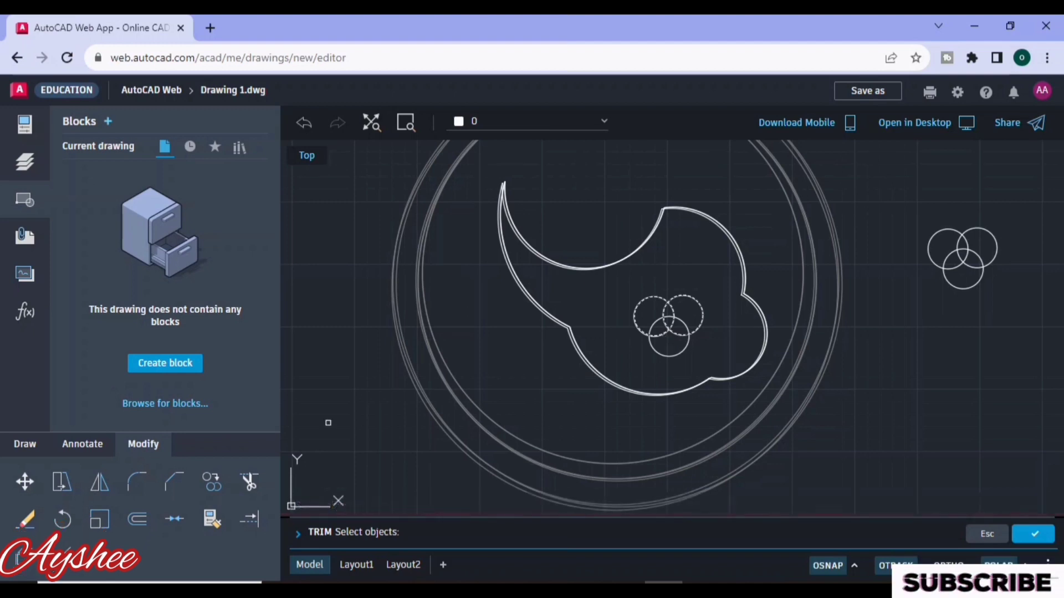
{"action": "left_click", "coordinate": [249, 518]}
{"action": "left_click", "coordinate": [632, 317]}
{"action": "left_click", "coordinate": [632, 317]}
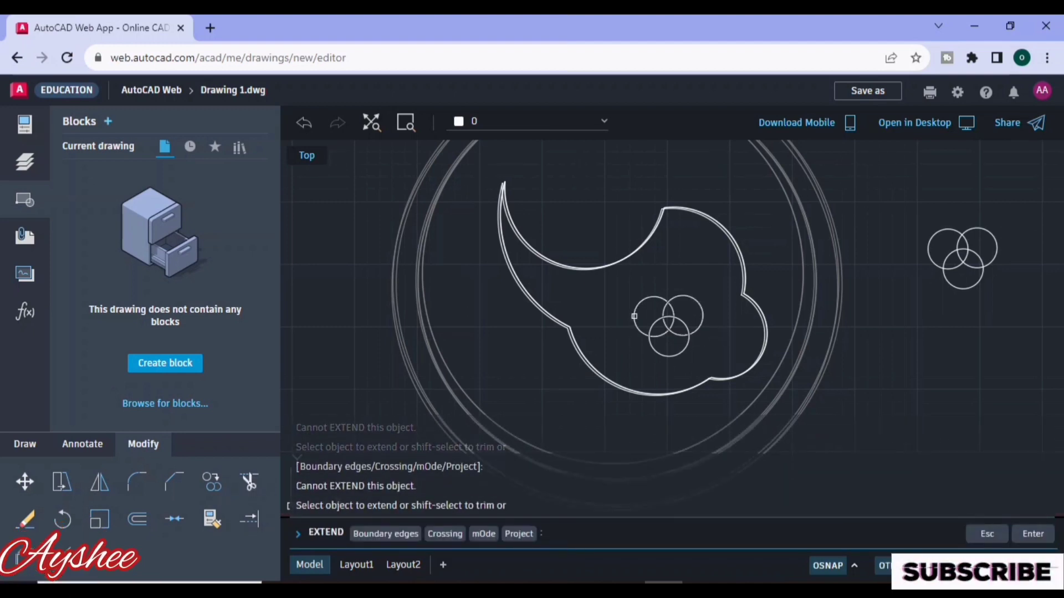
Step: Trim the overlapping segments of the small circles inside the cloud, keeping the left circle whole in front
{"action": "left_click", "coordinate": [249, 482]}
{"action": "type", "text": "c"}
{"action": "key", "text": "Return"}
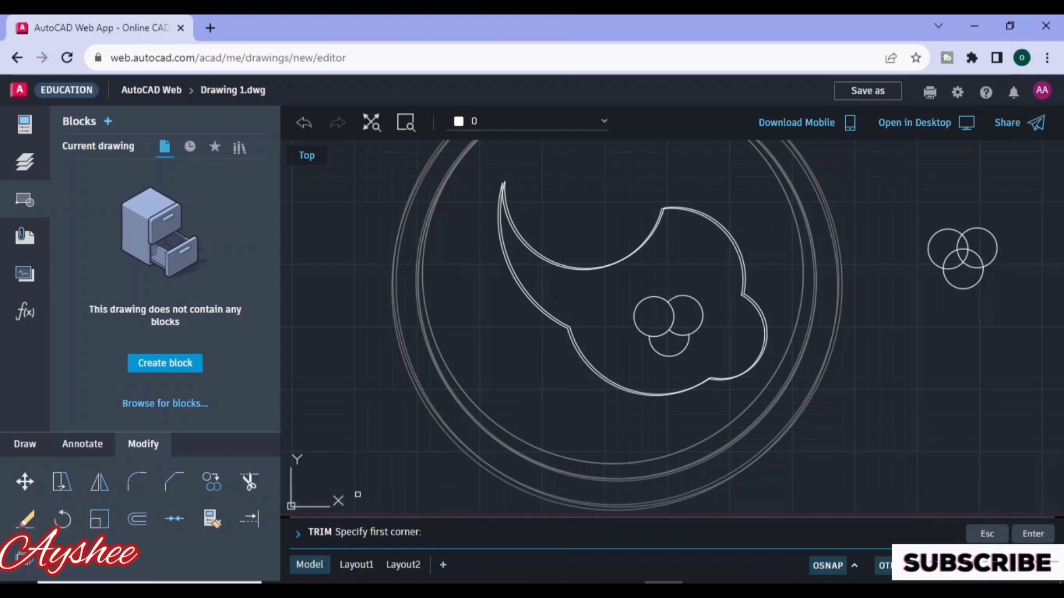
{"action": "key", "text": "Escape"}
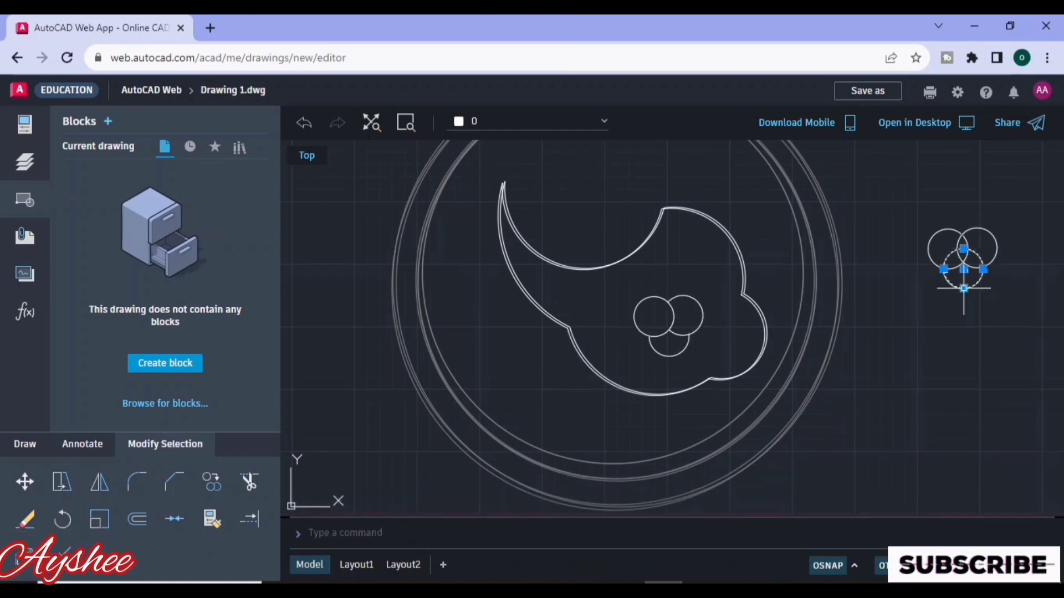
Step: Paste the three-circle group over the trimmed circles and shrink its left circle to a concentric inner ring of radius about 11.2
{"action": "key", "text": "Escape"}
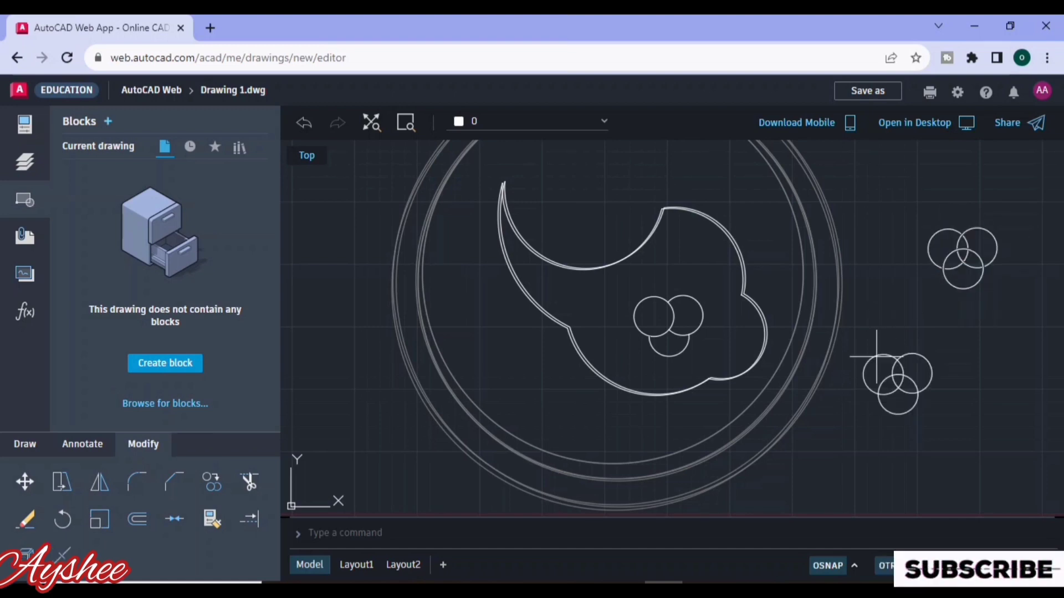
{"action": "left_click", "coordinate": [647, 298]}
{"action": "left_click", "coordinate": [654, 298]}
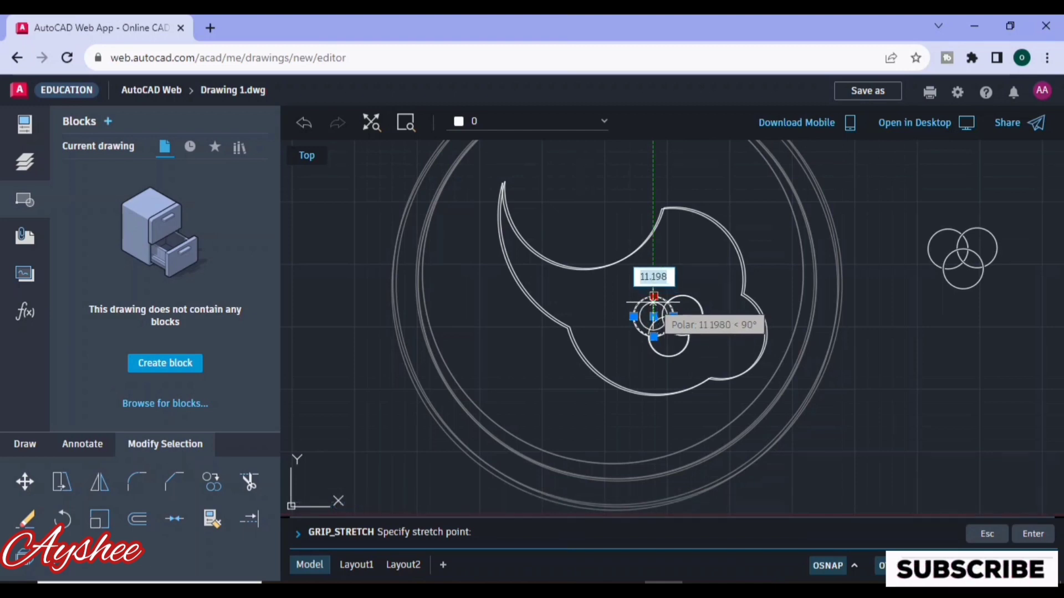
{"action": "left_click", "coordinate": [654, 302]}
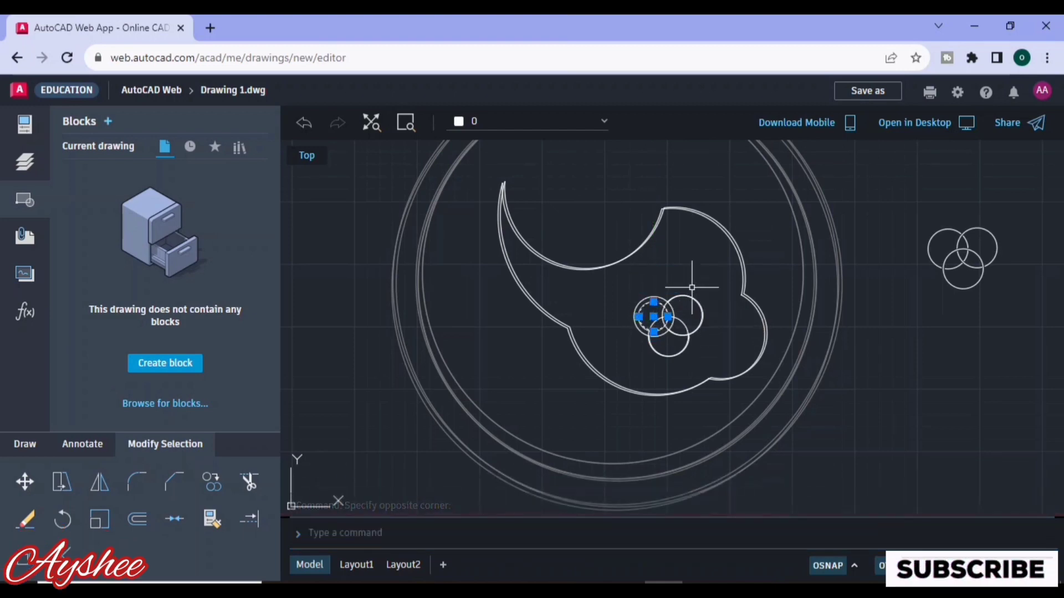
Step: Trim away the segments of the pasted right and lower circles that lie inside the left double circle
{"action": "left_click", "coordinate": [250, 482]}
{"action": "left_click", "coordinate": [653, 394]}
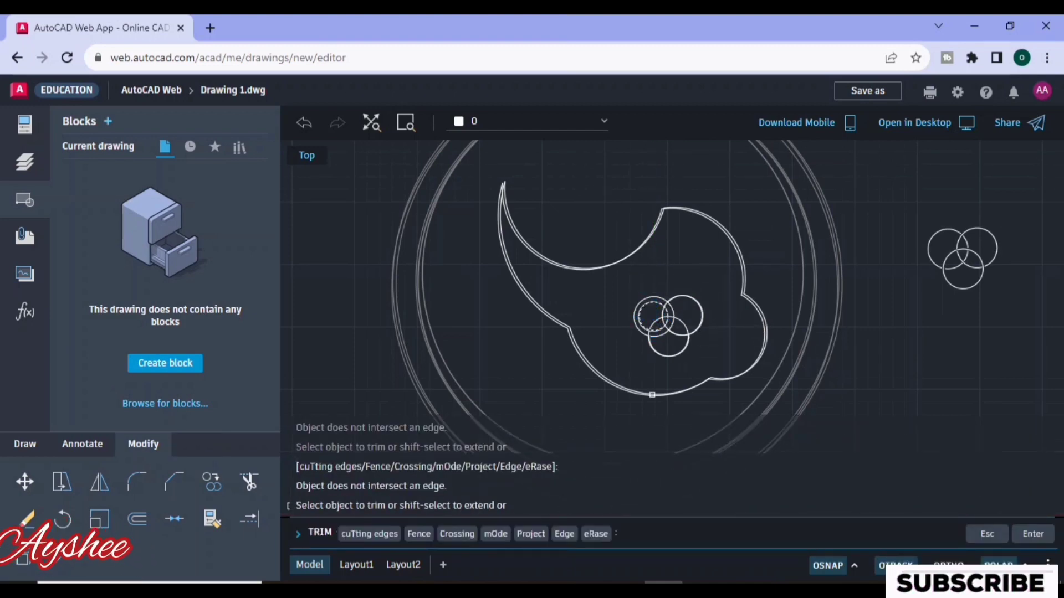
{"action": "left_click", "coordinate": [671, 318]}
{"action": "left_click", "coordinate": [663, 317]}
{"action": "left_click", "coordinate": [659, 319]}
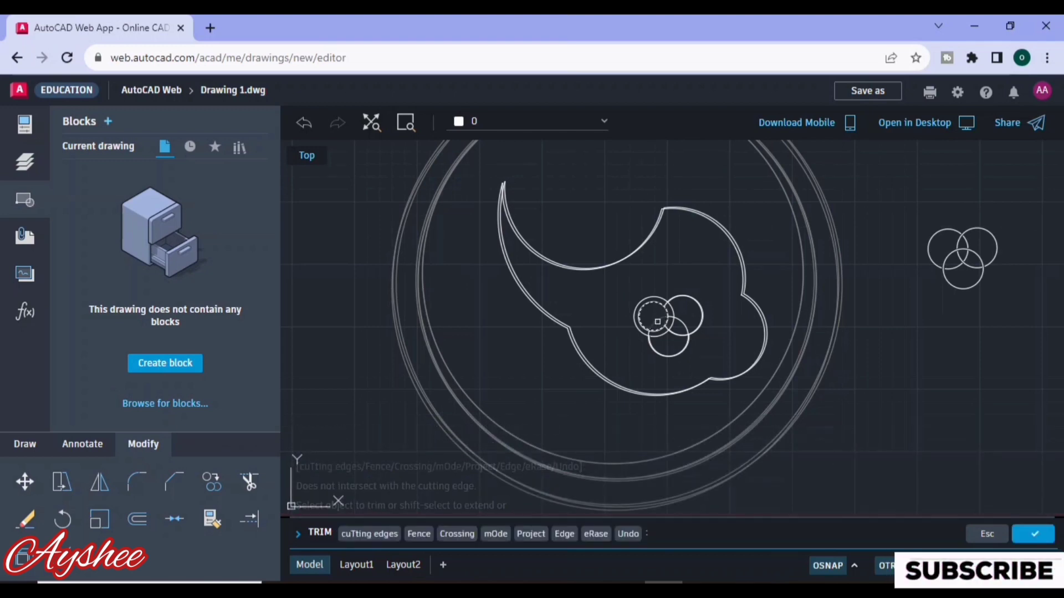
{"action": "left_click", "coordinate": [681, 320]}
{"action": "key", "text": "Escape"}
Step: Paste another three-circle group outside the rings, beside the spare group
{"action": "key", "text": "ctrl+v"}
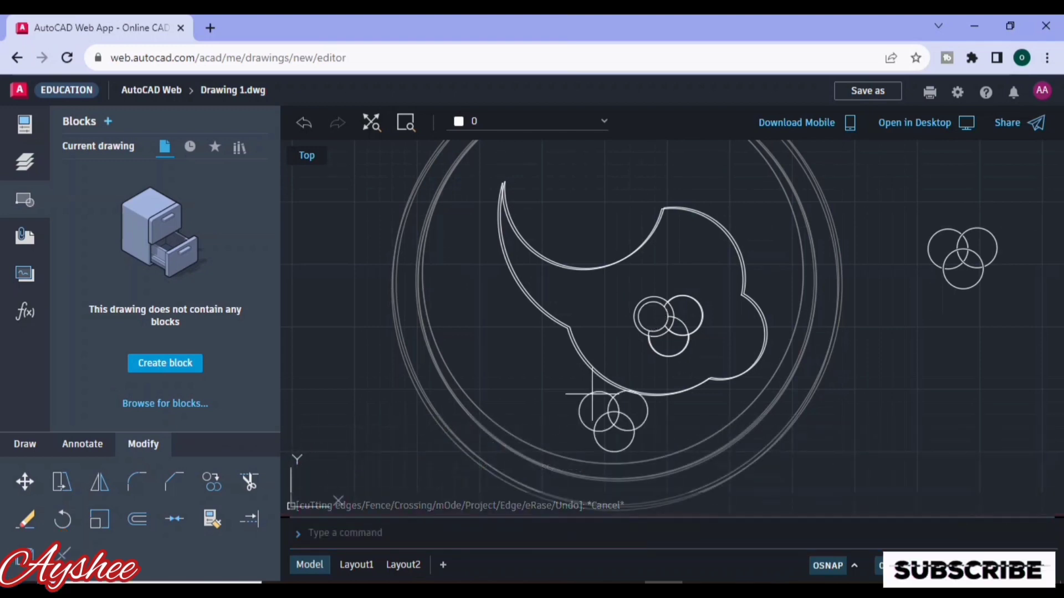
{"action": "left_click", "coordinate": [884, 241]}
Step: Copy the left inner circle, paste it centered in the right small circle, and shrink it to a radius of about 8.8
{"action": "left_click", "coordinate": [664, 326]}
{"action": "left_click", "coordinate": [639, 307]}
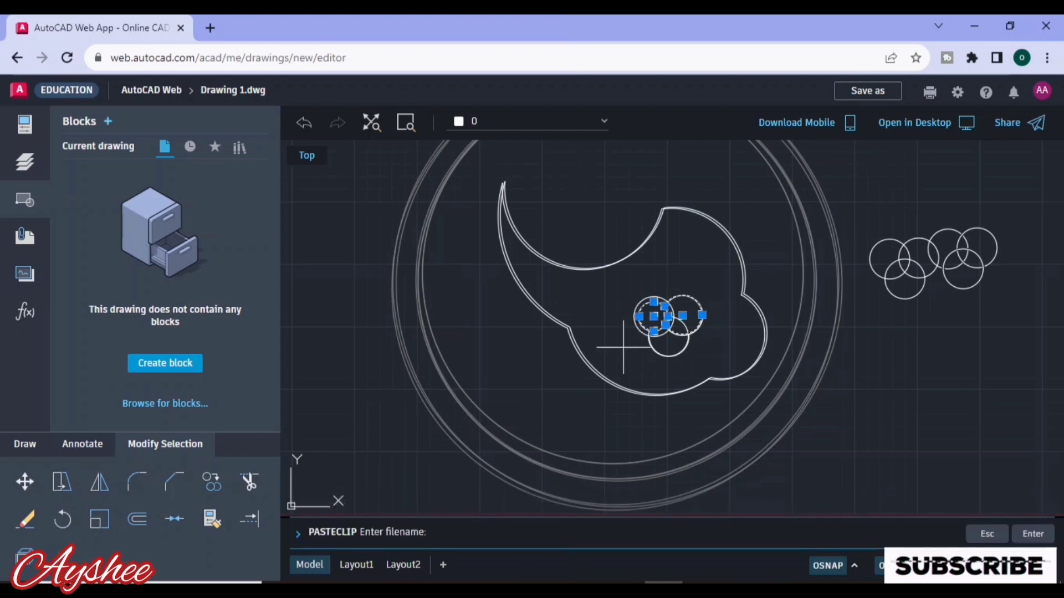
{"action": "left_click", "coordinate": [650, 303]}
{"action": "key", "text": "ctrl+c"}
{"action": "key", "text": "ctrl+v"}
{"action": "scroll", "coordinate": [679, 303], "scroll_direction": "up", "scroll_amount": 2}
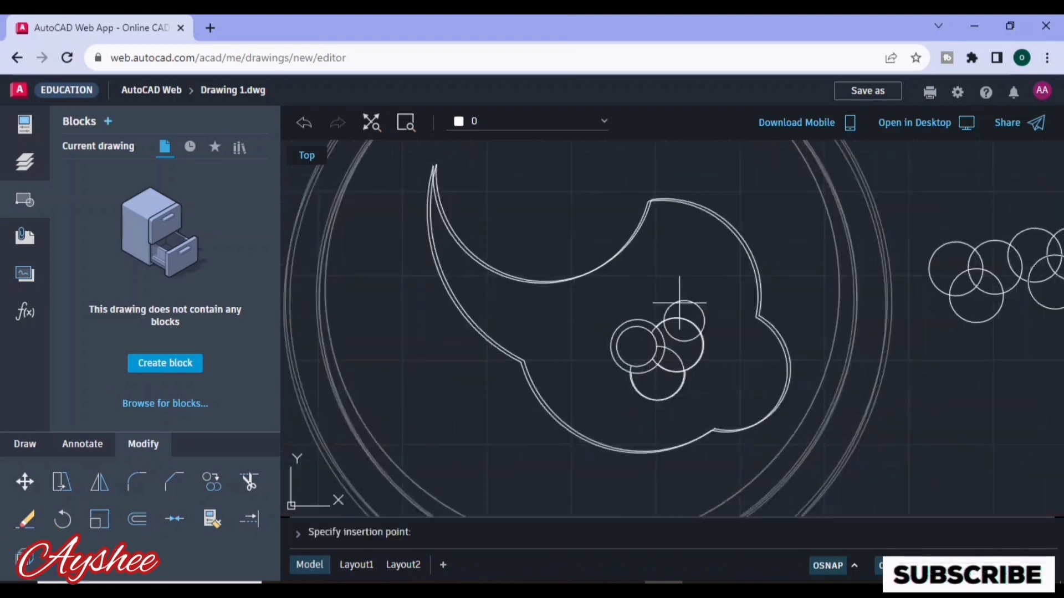
{"action": "left_click", "coordinate": [657, 346]}
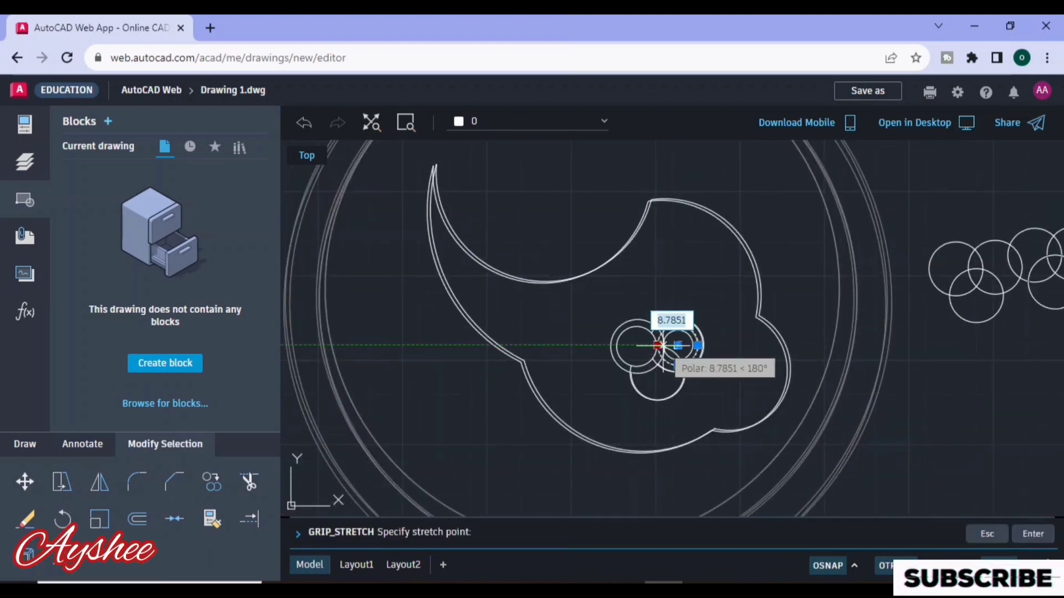
{"action": "left_click", "coordinate": [662, 345]}
{"action": "key", "text": "Escape"}
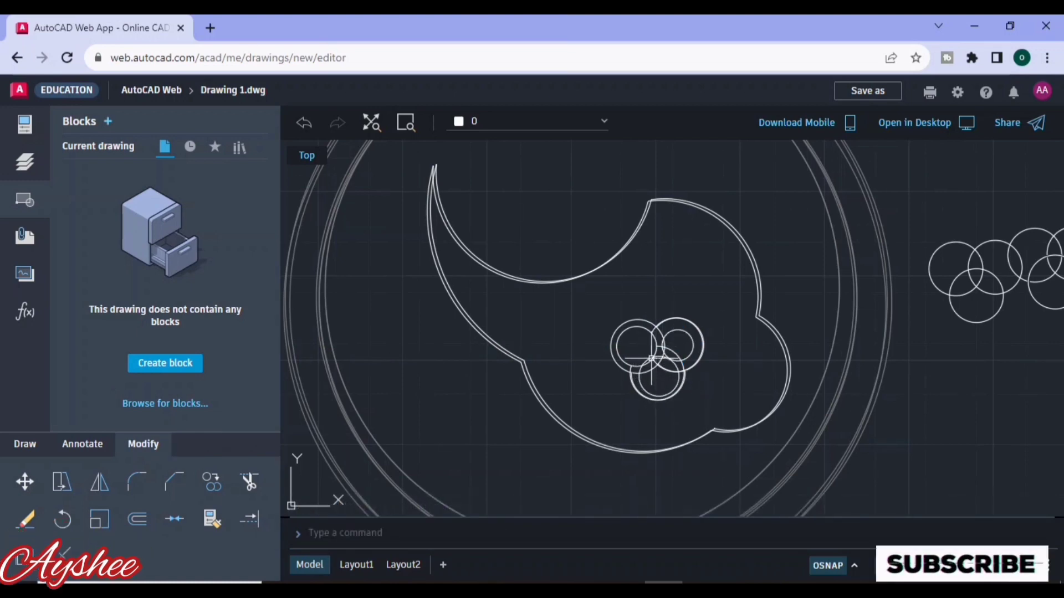
Step: Enlarge the inner circle of the lower small circle so that it nearly fills the outer one
{"action": "left_click", "coordinate": [660, 363]}
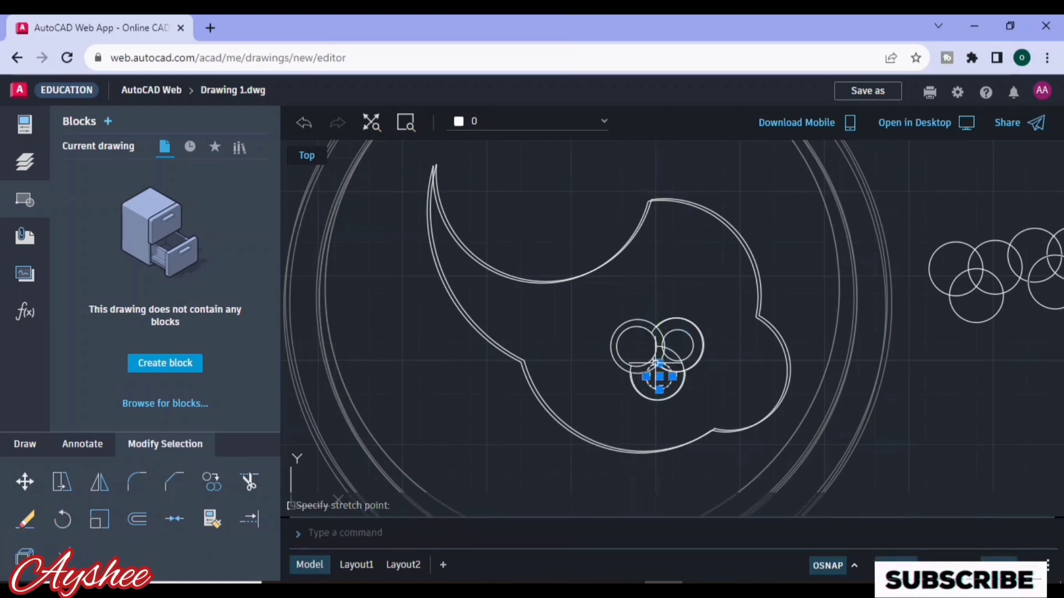
{"action": "left_click", "coordinate": [659, 390]}
{"action": "left_click", "coordinate": [660, 392]}
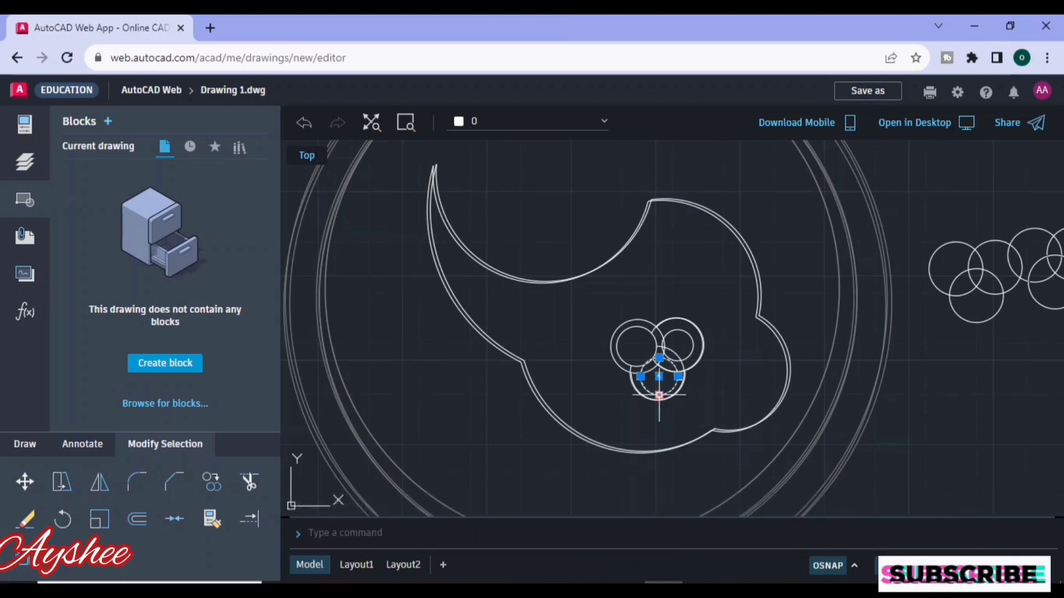
Step: Trim away the parts of the lower double circle that lie inside the two upper circles
{"action": "left_click", "coordinate": [249, 482]}
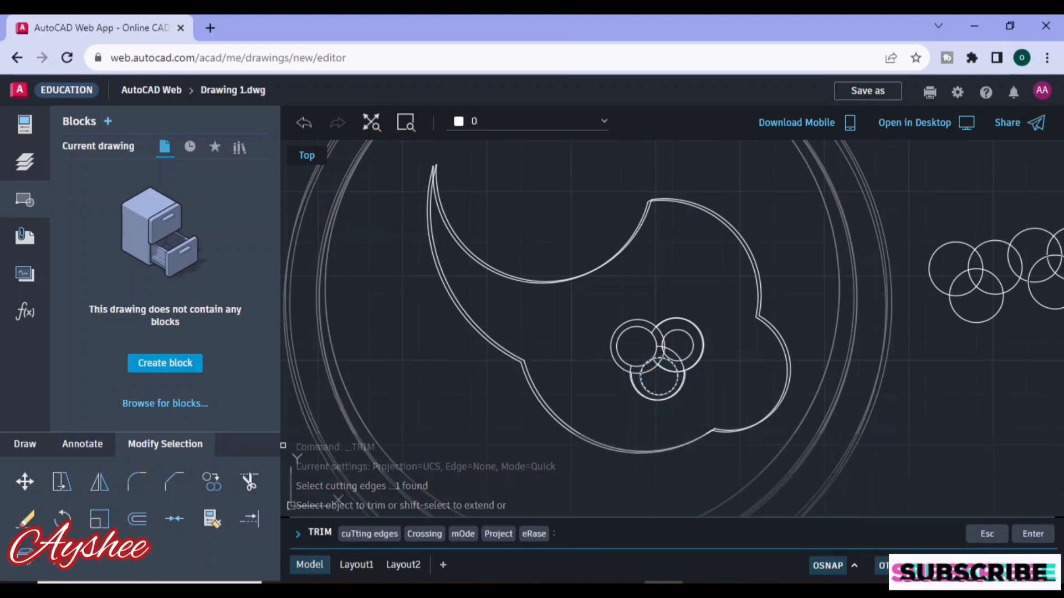
{"action": "type", "text": "t"}
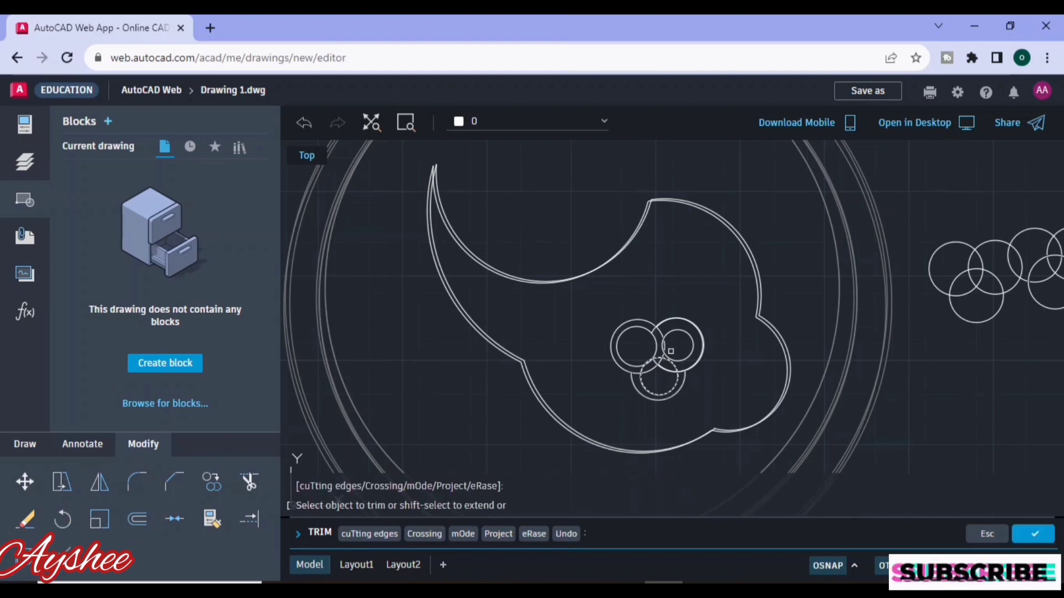
{"action": "key", "text": "Return"}
{"action": "left_click", "coordinate": [665, 346]}
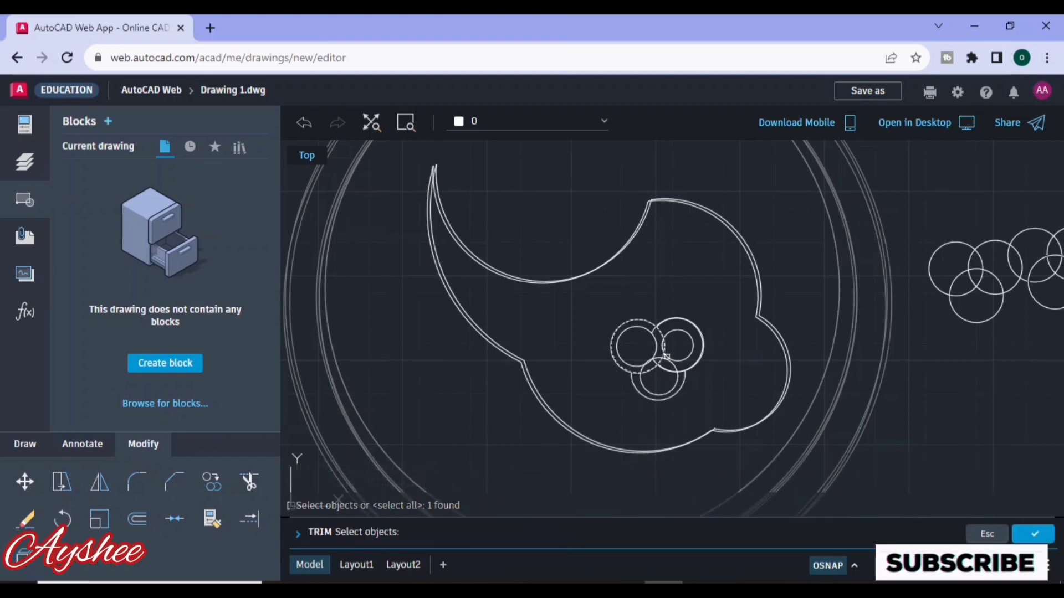
{"action": "left_click", "coordinate": [249, 482]}
{"action": "type", "text": "c"}
{"action": "key", "text": "Return"}
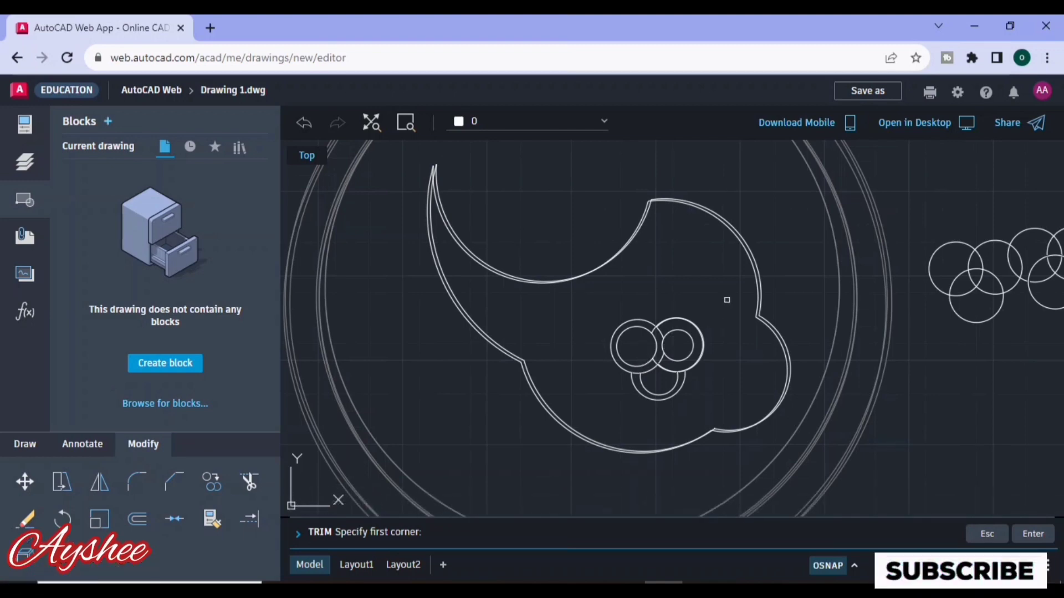
Step: Try to extend the inner arc of the lower double circle
{"action": "left_click", "coordinate": [249, 519]}
{"action": "left_click", "coordinate": [660, 395]}
{"action": "key", "text": "Escape"}
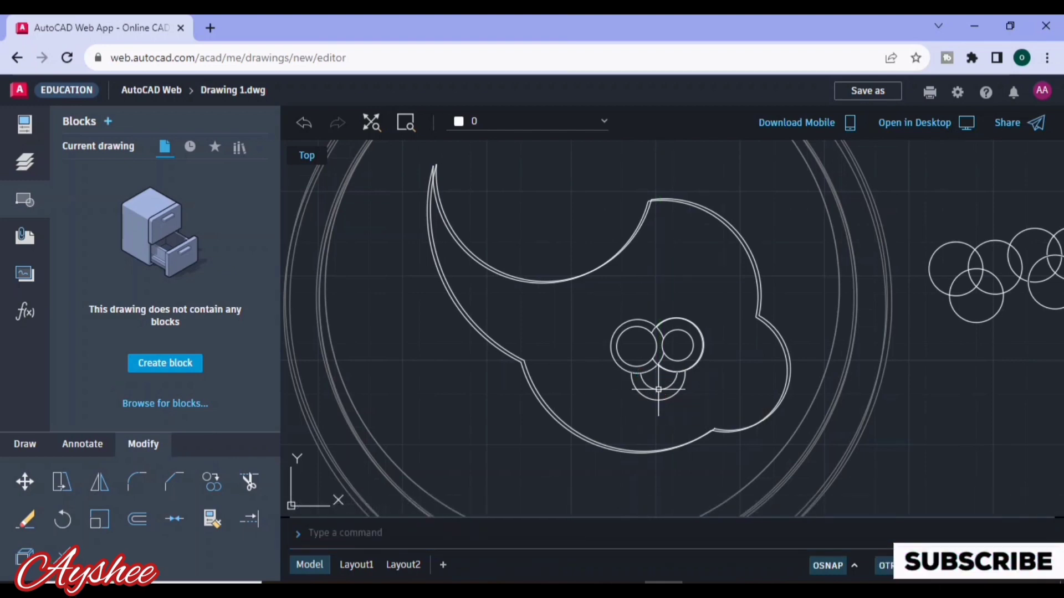
Step: Duplicate the lower inner arc and place the copy slightly offset from the original to double its line
{"action": "left_click", "coordinate": [660, 390]}
{"action": "key", "text": "Escape"}
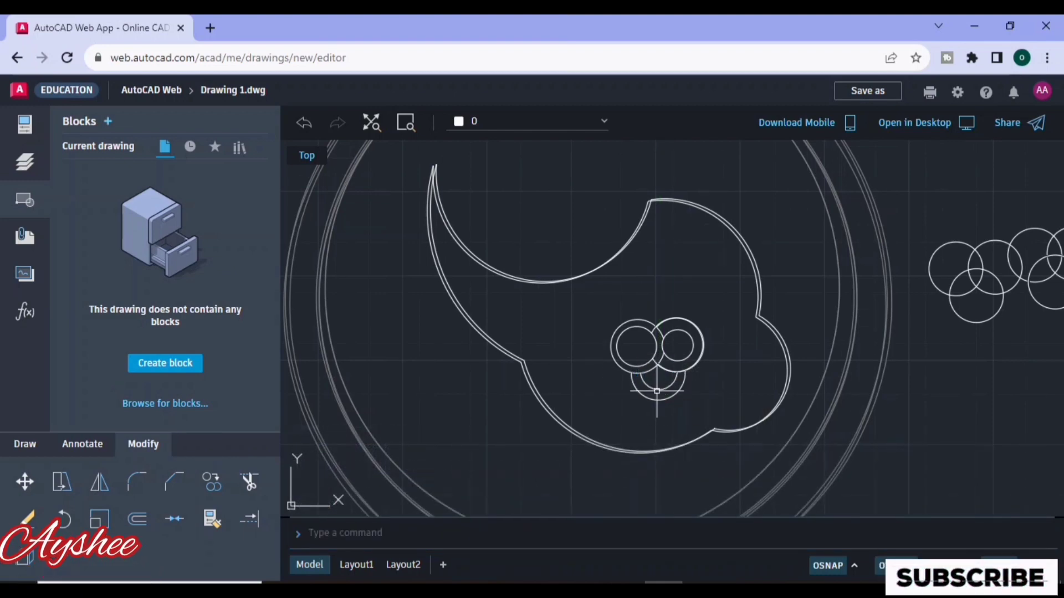
{"action": "scroll", "coordinate": [670, 349], "scroll_direction": "up", "scroll_amount": 2}
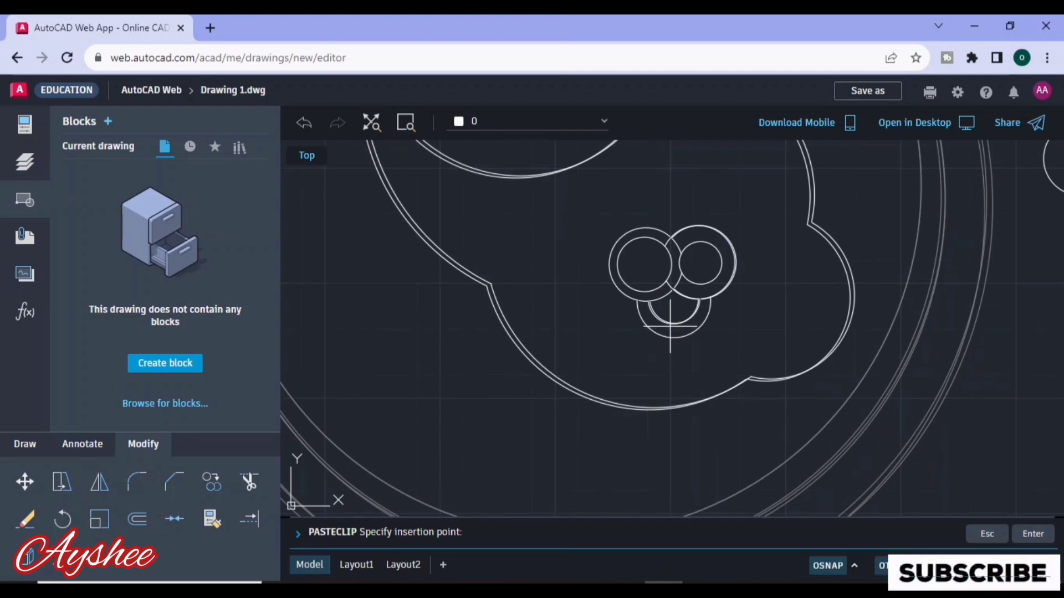
{"action": "left_click", "coordinate": [670, 327]}
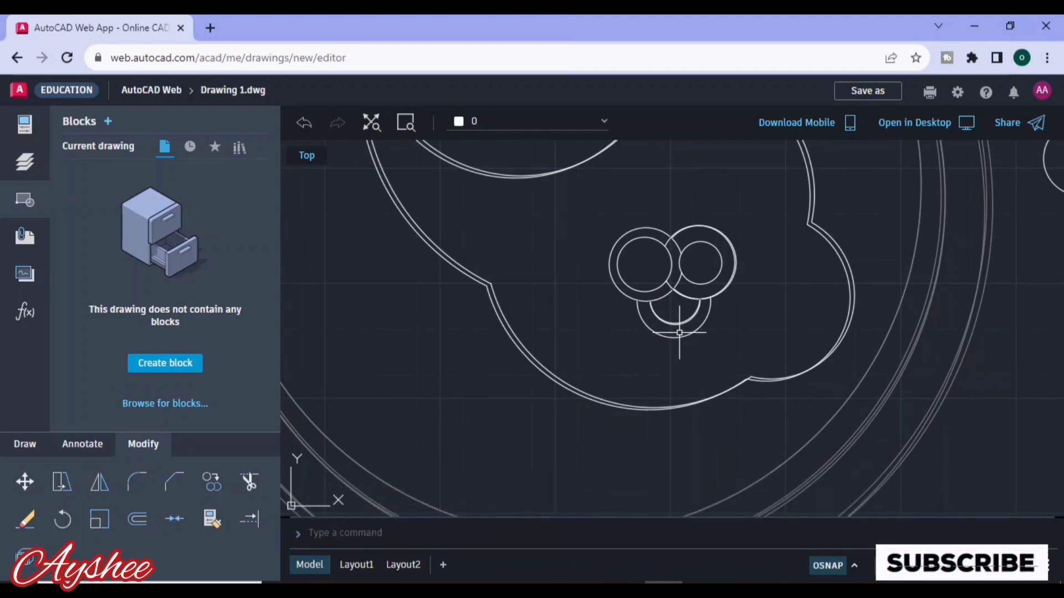
Step: Stretch the right end of one lower inner arc upward into the right small circle
{"action": "scroll", "coordinate": [680, 333], "scroll_direction": "up", "scroll_amount": 4}
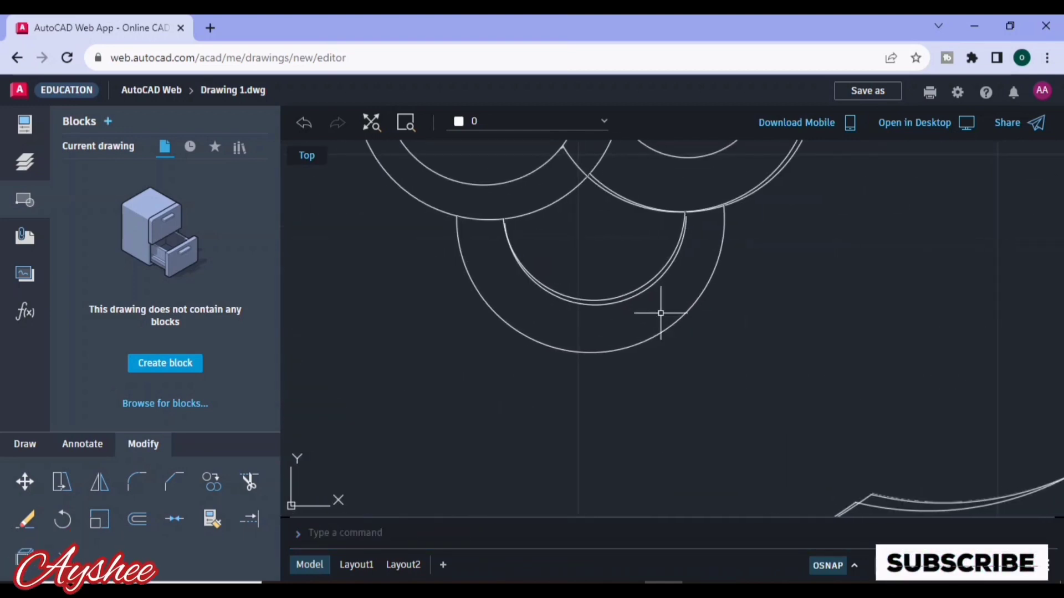
{"action": "left_click", "coordinate": [630, 300]}
{"action": "left_click", "coordinate": [686, 215]}
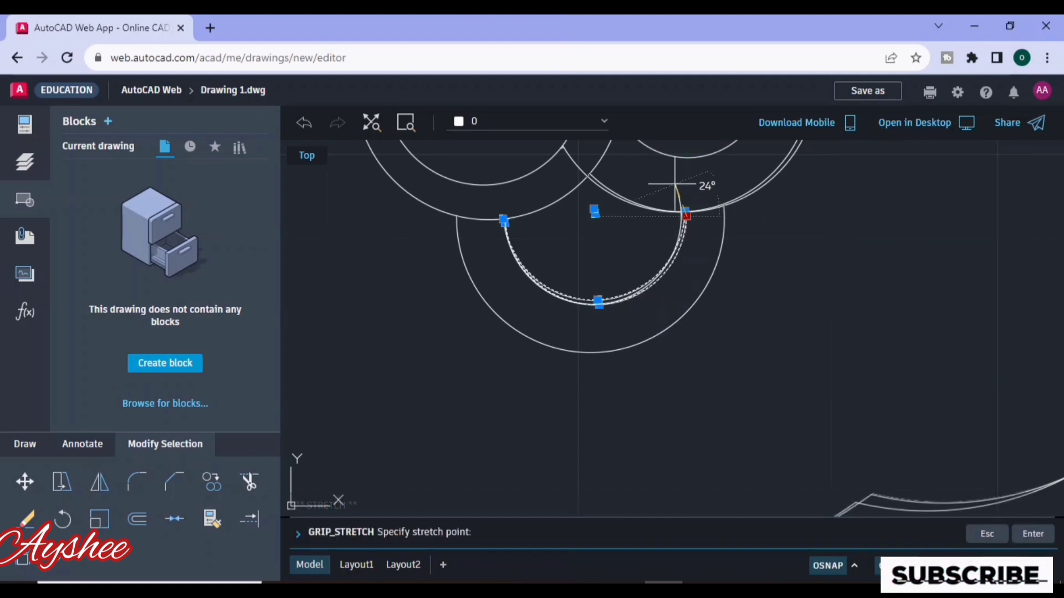
{"action": "left_click", "coordinate": [661, 153]}
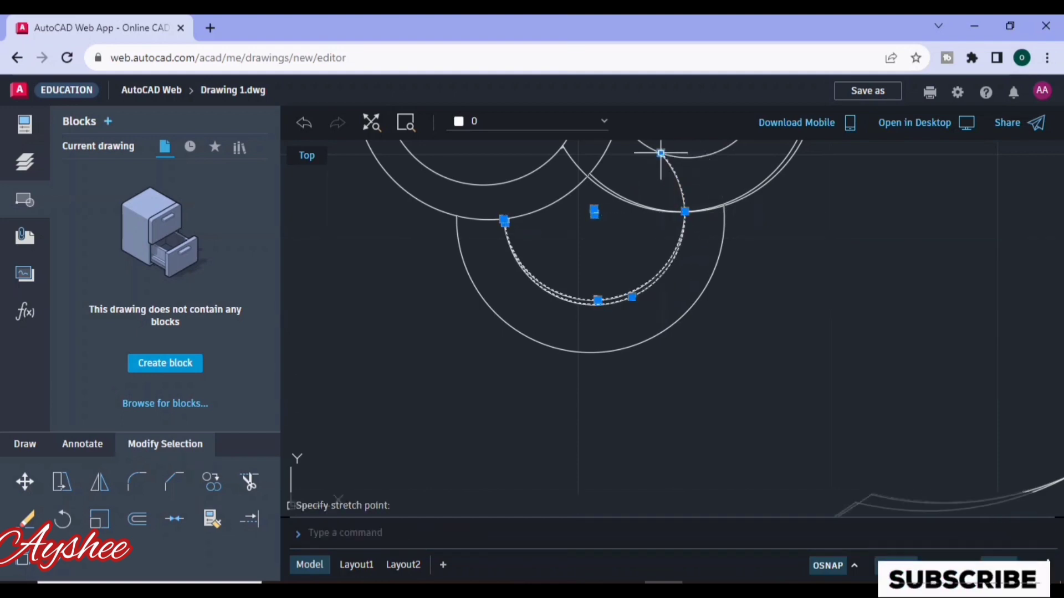
{"action": "left_click", "coordinate": [577, 155]}
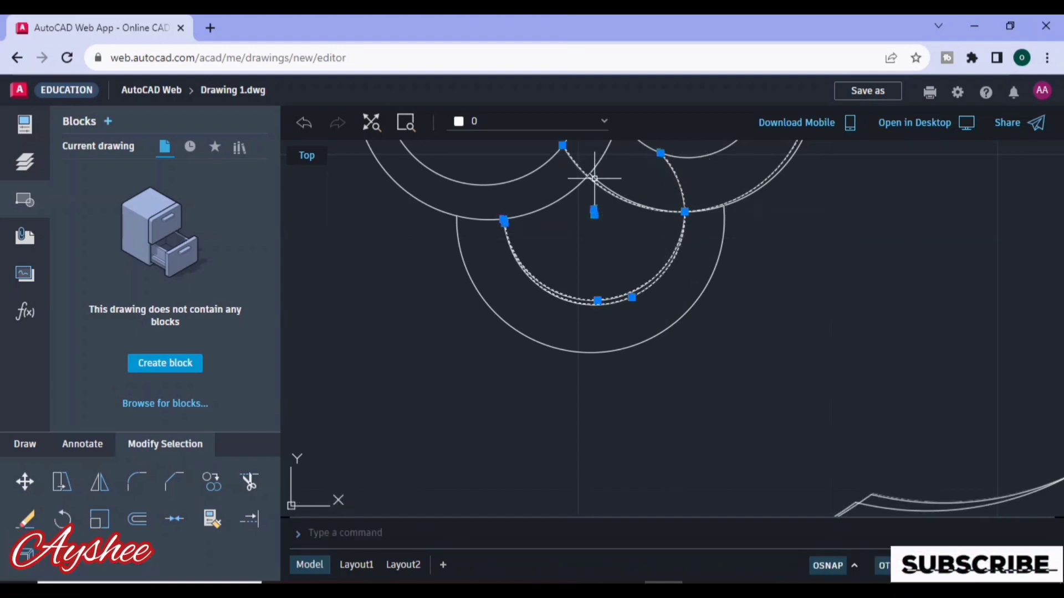
Step: Delete the spare groups of three circles outside the rings
{"action": "left_click", "coordinate": [771, 271]}
{"action": "scroll", "coordinate": [860, 393], "scroll_direction": "up", "scroll_amount": 3}
{"action": "left_click", "coordinate": [678, 380]}
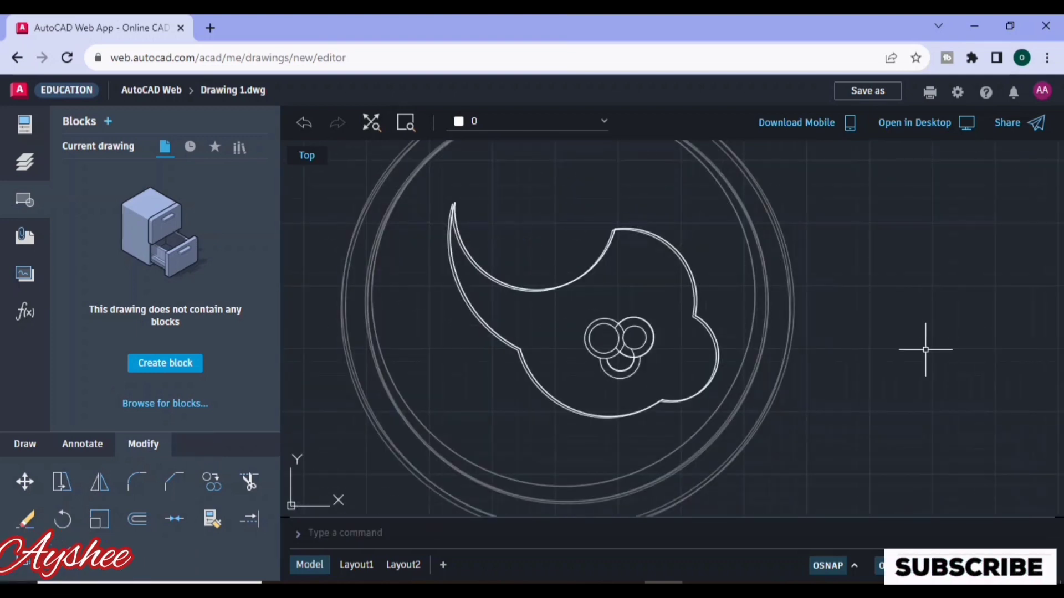
Step: Stretch the pointed tip of the left one of the doubled cloud outlines slightly up and to the right
{"action": "left_click", "coordinate": [504, 280]}
{"action": "left_click", "coordinate": [453, 203]}
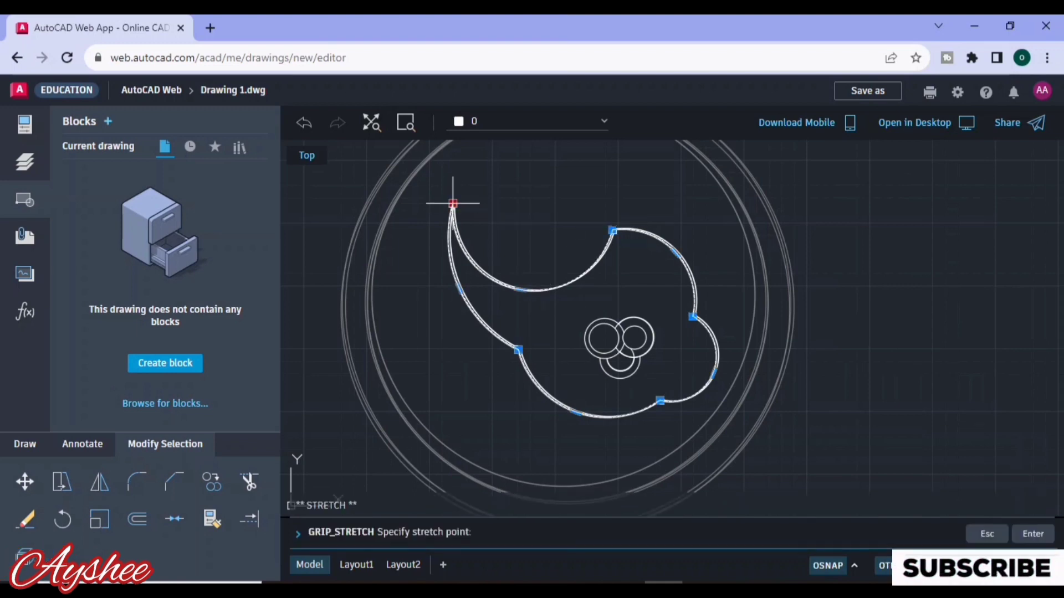
{"action": "left_click", "coordinate": [464, 190]}
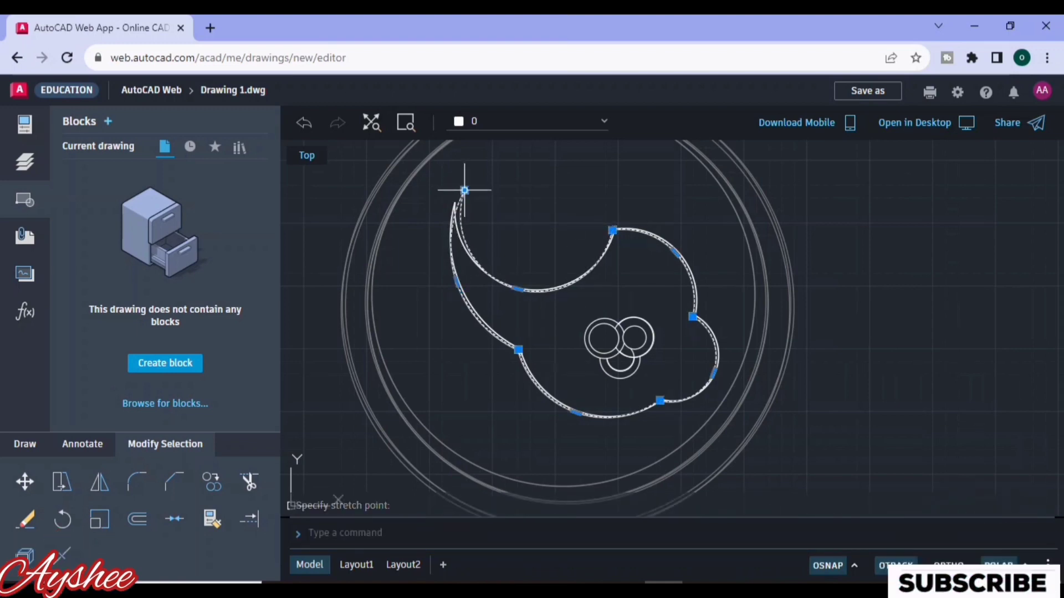
Step: Delete the stretched duplicate cloud outline, leaving a single outline
{"action": "left_click", "coordinate": [488, 218]}
{"action": "left_click", "coordinate": [534, 223]}
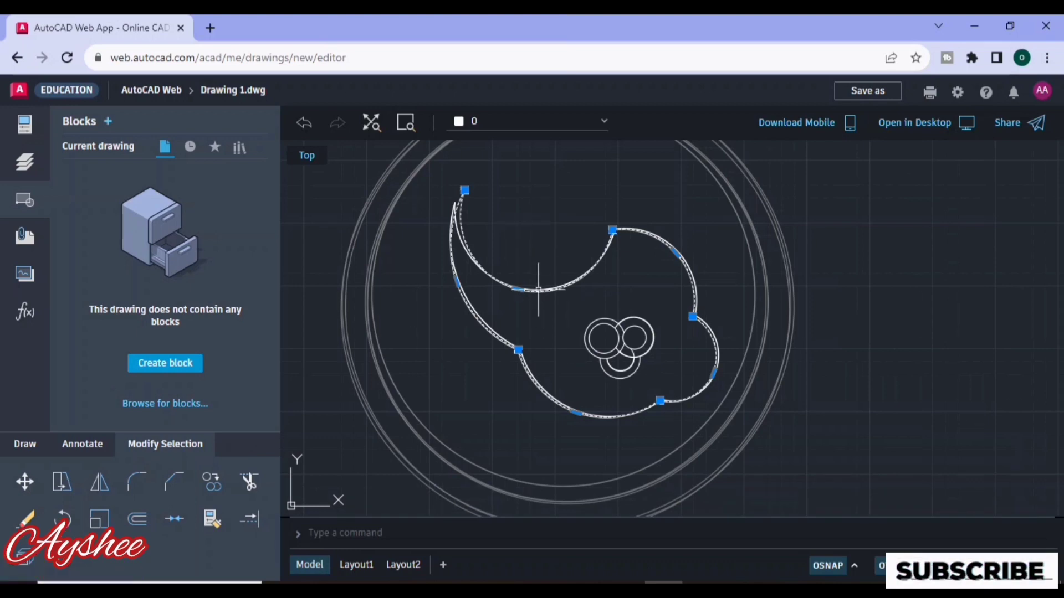
{"action": "key", "text": "Delete"}
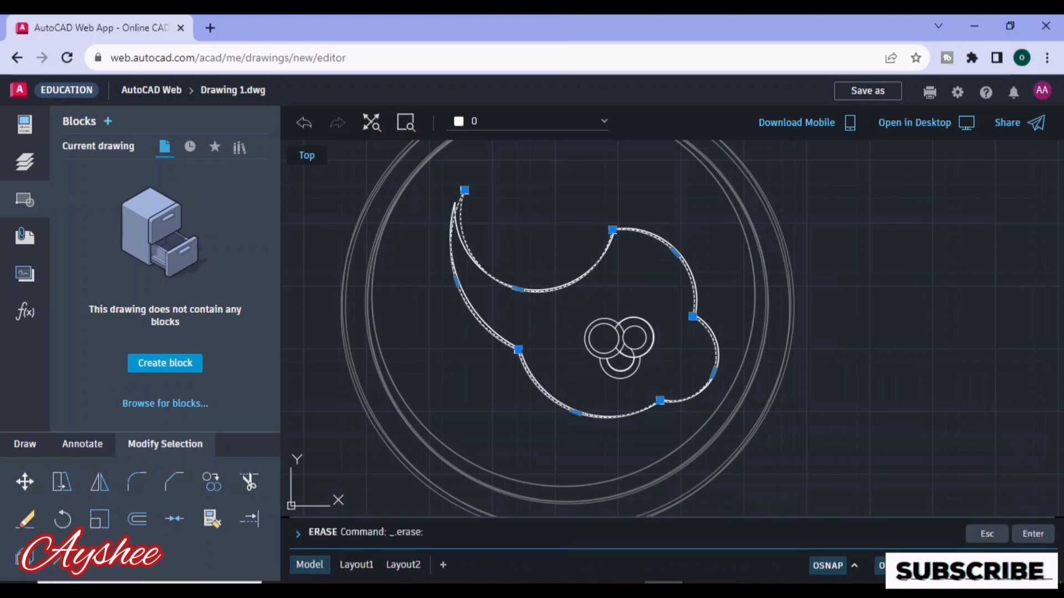
{"action": "left_click", "coordinate": [458, 230]}
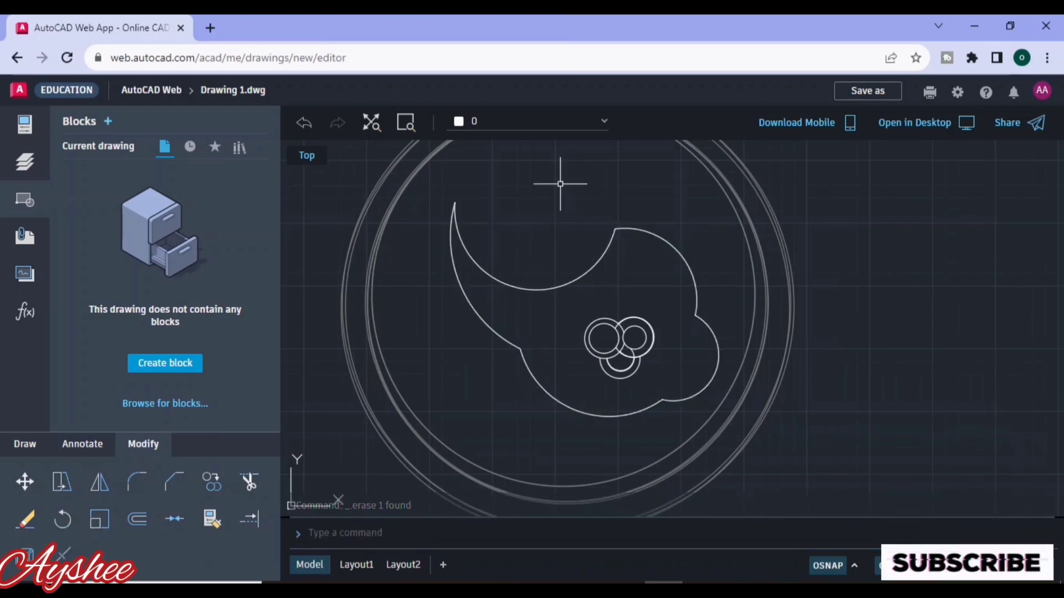
Step: Delete the remaining cloud outline inside the rings
{"action": "left_click", "coordinate": [591, 269]}
{"action": "key", "text": "Delete"}
{"action": "left_click", "coordinate": [573, 310]}
{"action": "left_click", "coordinate": [682, 385]}
{"action": "left_click", "coordinate": [624, 343]}
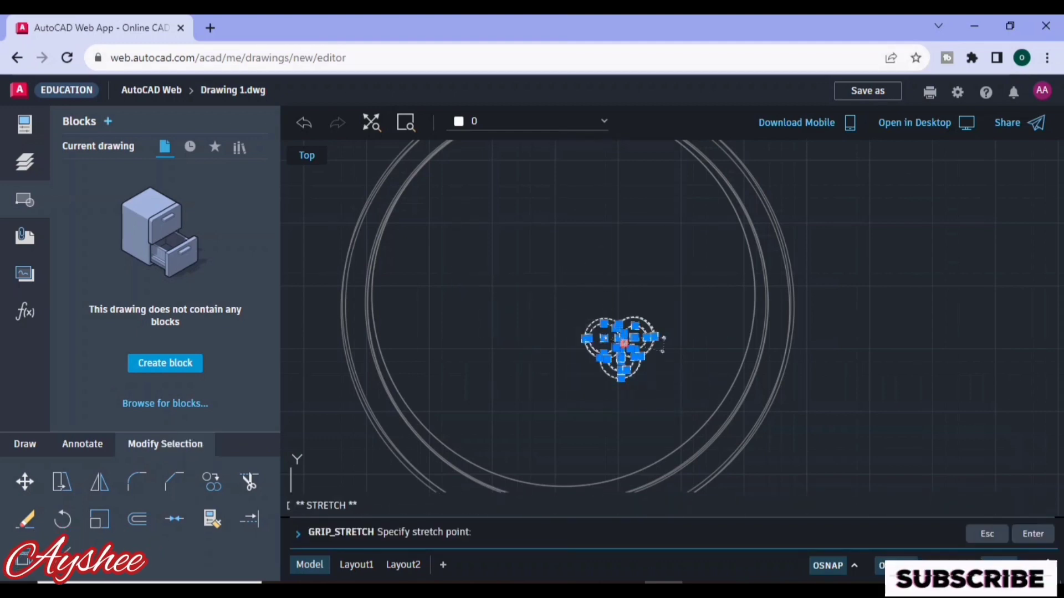
{"action": "key", "text": "Escape"}
{"action": "key", "text": "Escape"}
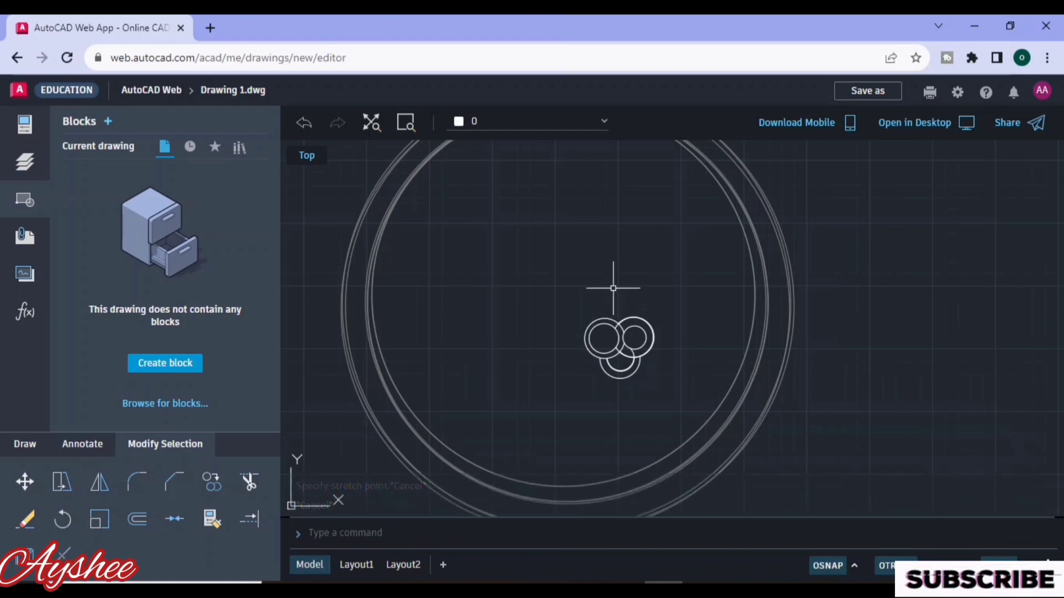
{"action": "left_click", "coordinate": [609, 318]}
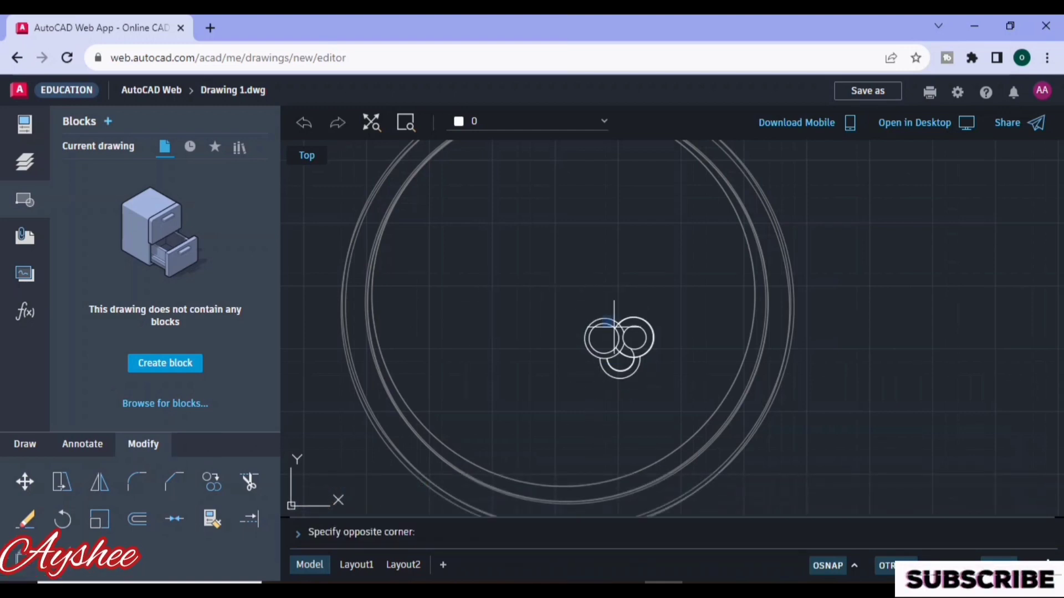
{"action": "left_click", "coordinate": [632, 356]}
{"action": "left_click", "coordinate": [631, 327]}
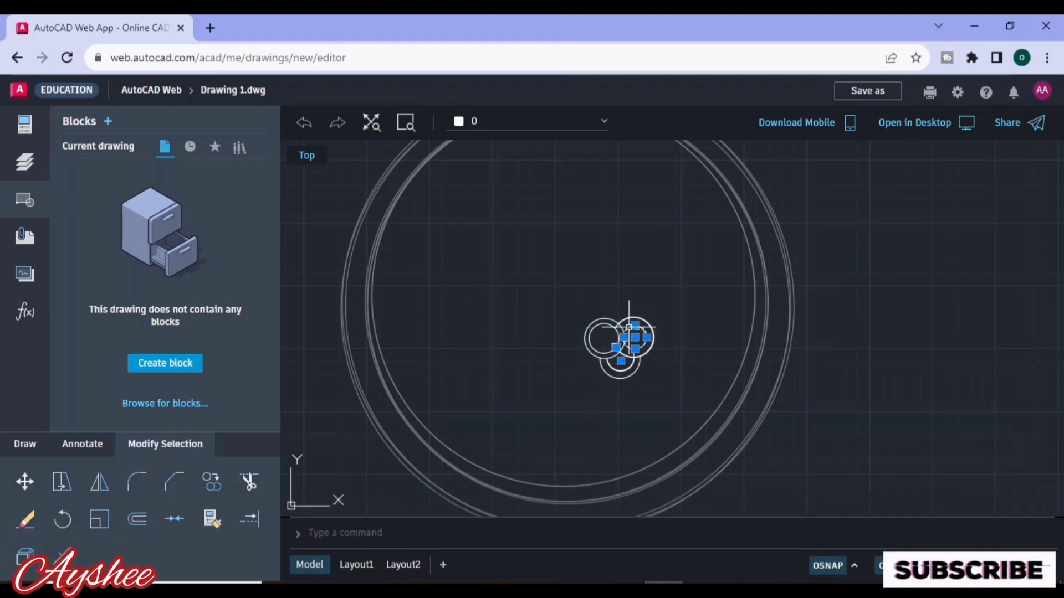
{"action": "left_click", "coordinate": [609, 316]}
{"action": "left_click", "coordinate": [620, 315]}
{"action": "left_click", "coordinate": [625, 321]}
{"action": "left_click", "coordinate": [647, 312]}
{"action": "left_click", "coordinate": [630, 317]}
{"action": "left_click", "coordinate": [603, 320]}
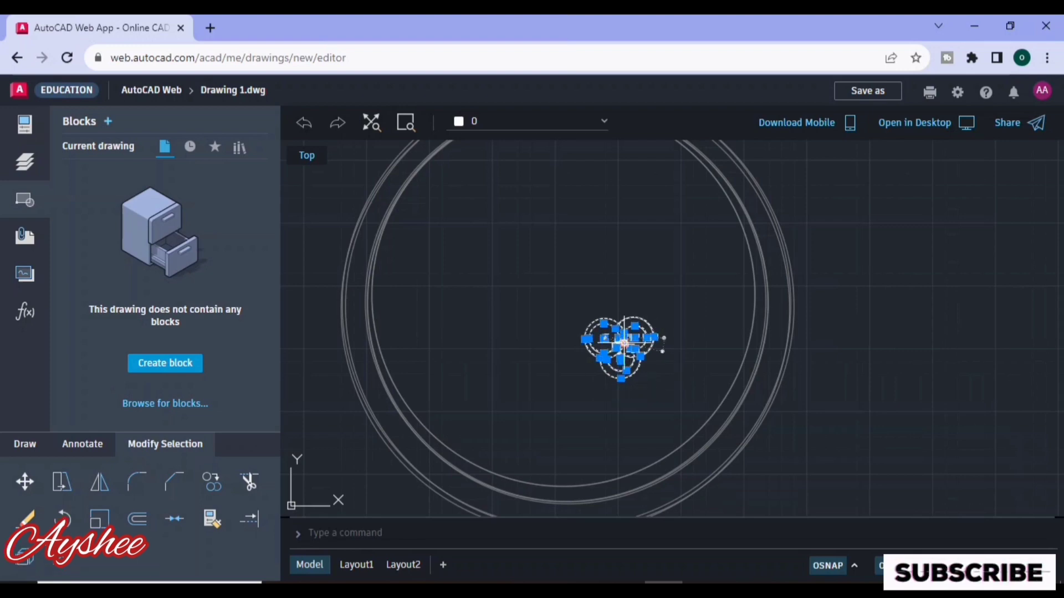
{"action": "left_click", "coordinate": [624, 343]}
{"action": "key", "text": "Escape"}
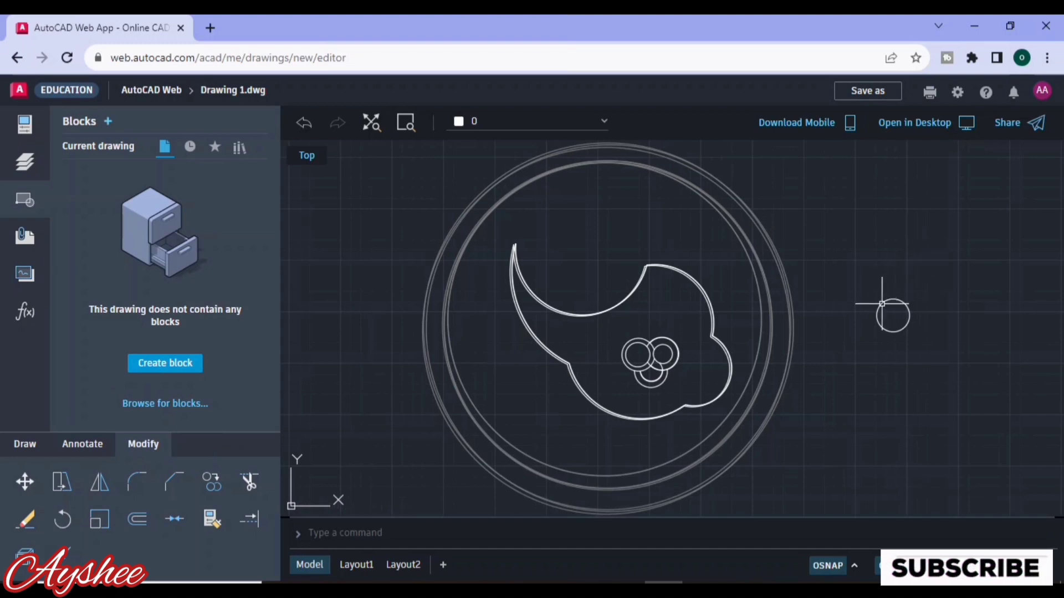
Step: Delete the stray small circle outside the large rings
{"action": "left_click", "coordinate": [886, 315]}
{"action": "key", "text": "Delete"}
{"action": "scroll", "coordinate": [882, 312], "scroll_direction": "up", "scroll_amount": 2}
{"action": "left_click", "coordinate": [882, 312]}
{"action": "scroll", "coordinate": [912, 307], "scroll_direction": "up", "scroll_amount": 3}
Step: Save the drawing under the name outdoor table
{"action": "left_click", "coordinate": [867, 91]}
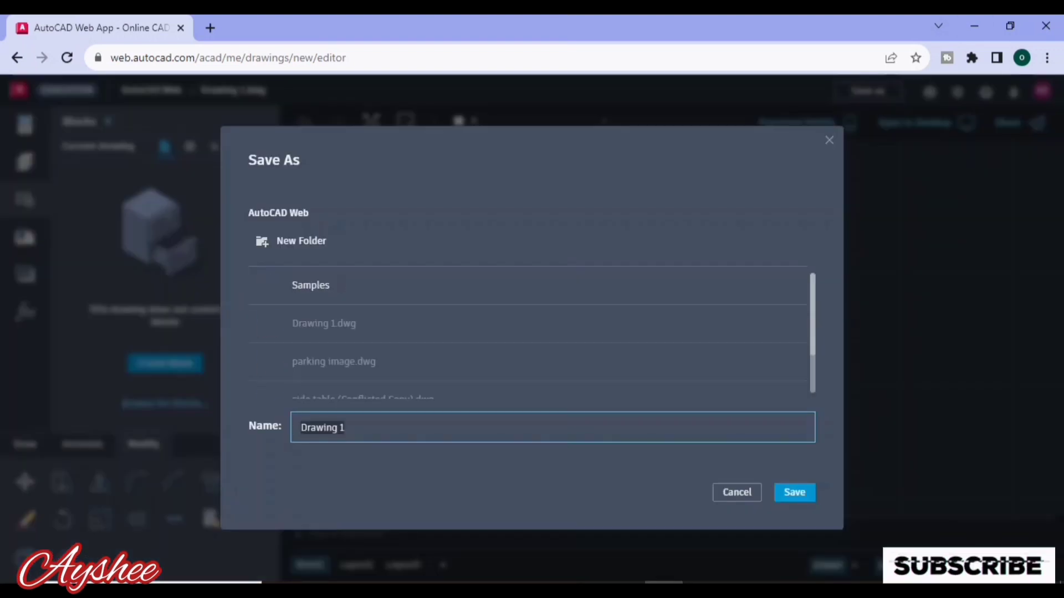
{"action": "left_click", "coordinate": [795, 493]}
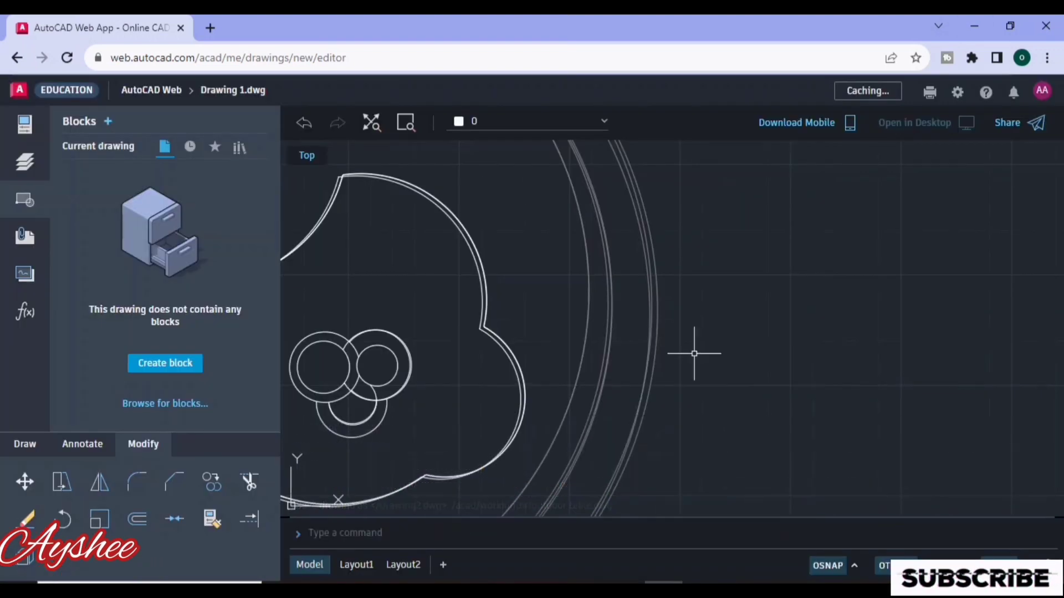
{"action": "left_click", "coordinate": [19, 90]}
{"action": "left_click", "coordinate": [674, 374]}
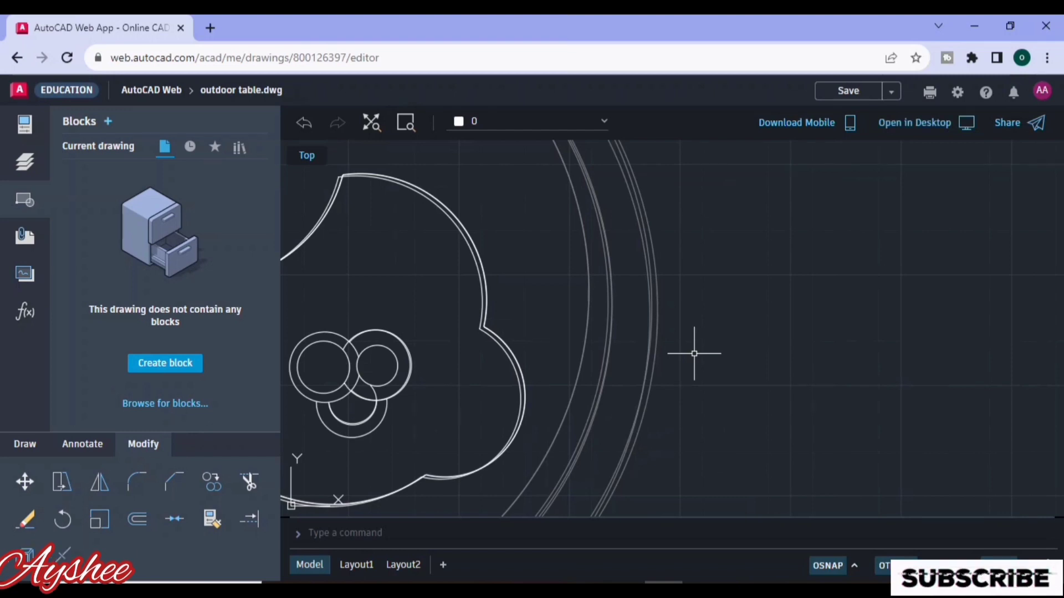